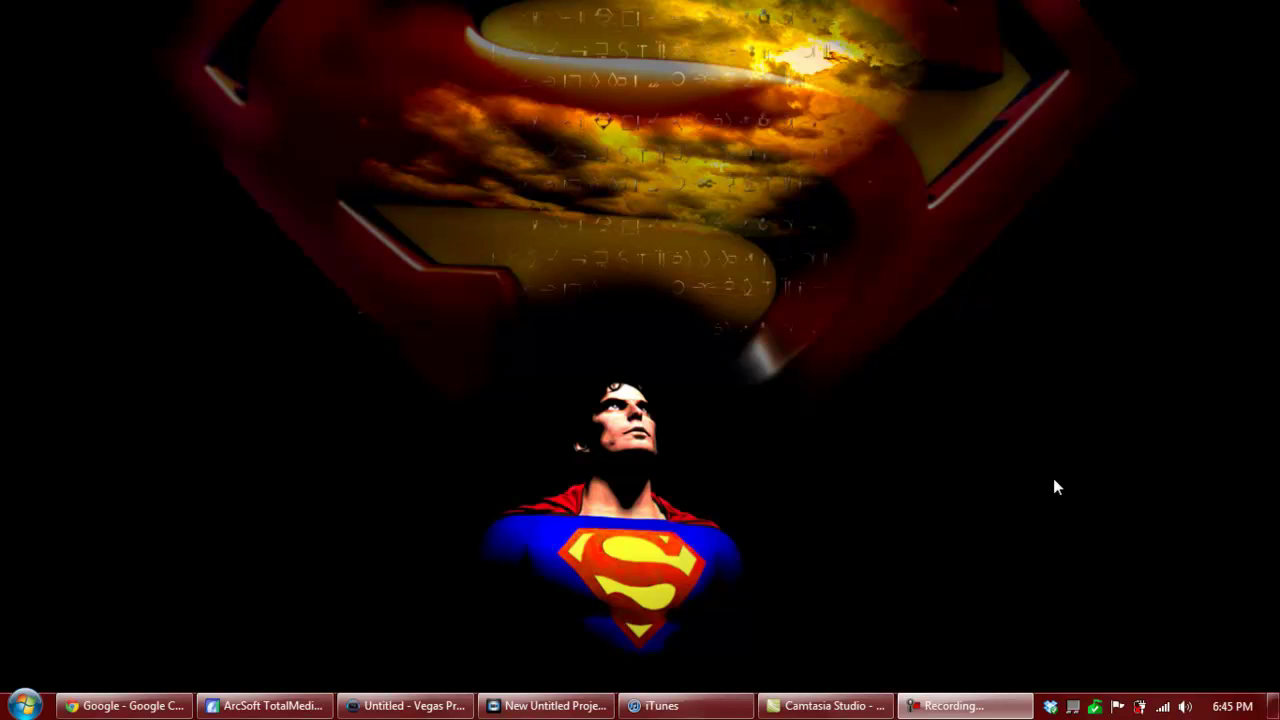
- Open YouTube's video upload page from the My Stuff bookmarks, then close Chrome
left_click(84, 706)
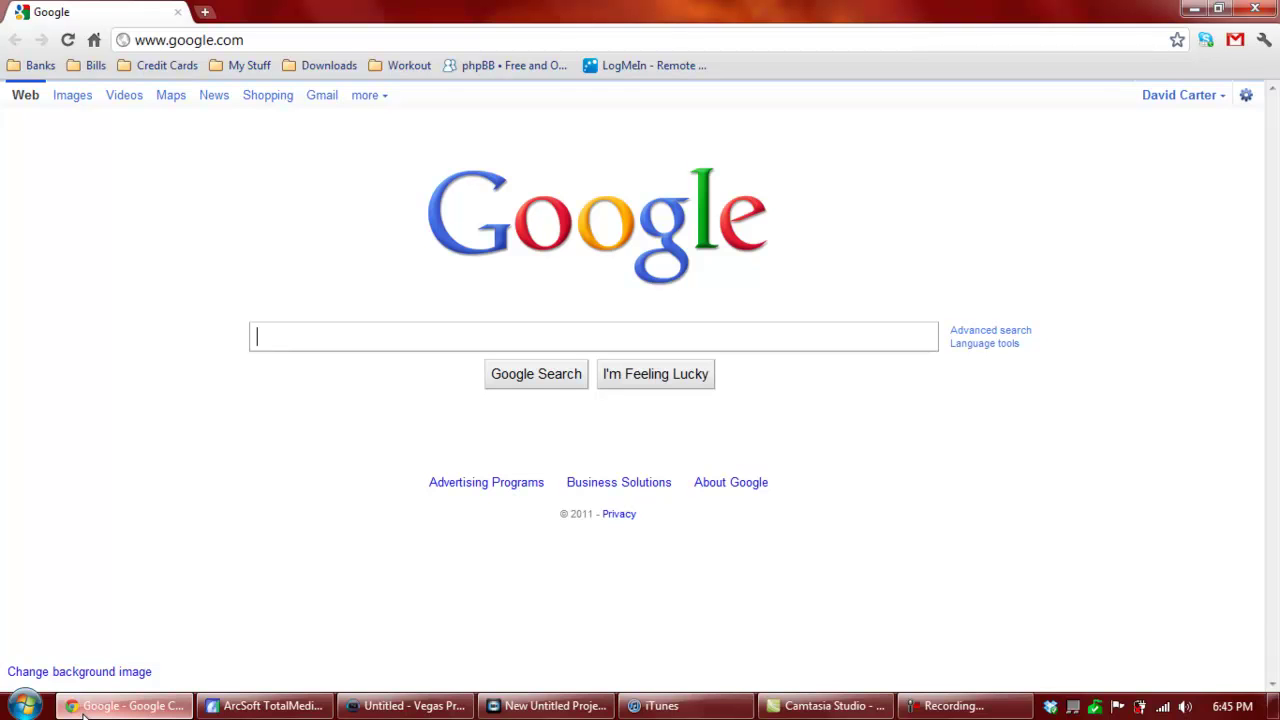
left_click(246, 70)
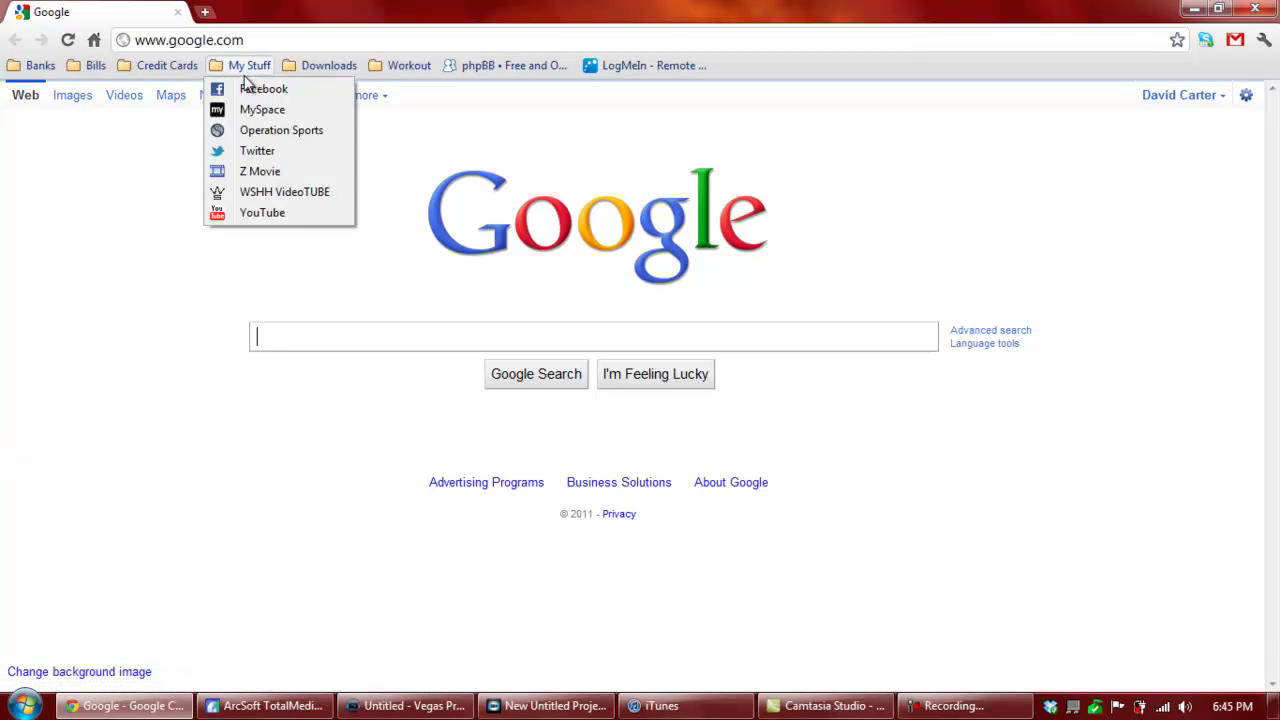
left_click(322, 214)
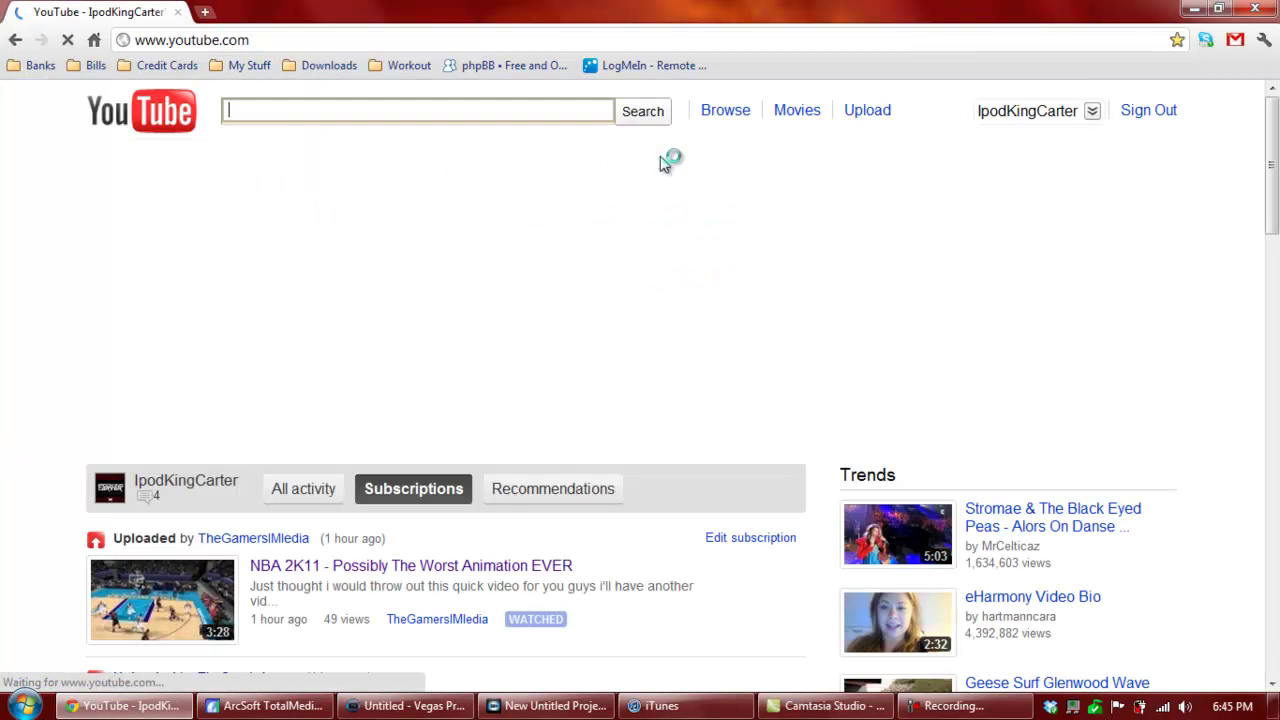
left_click(866, 112)
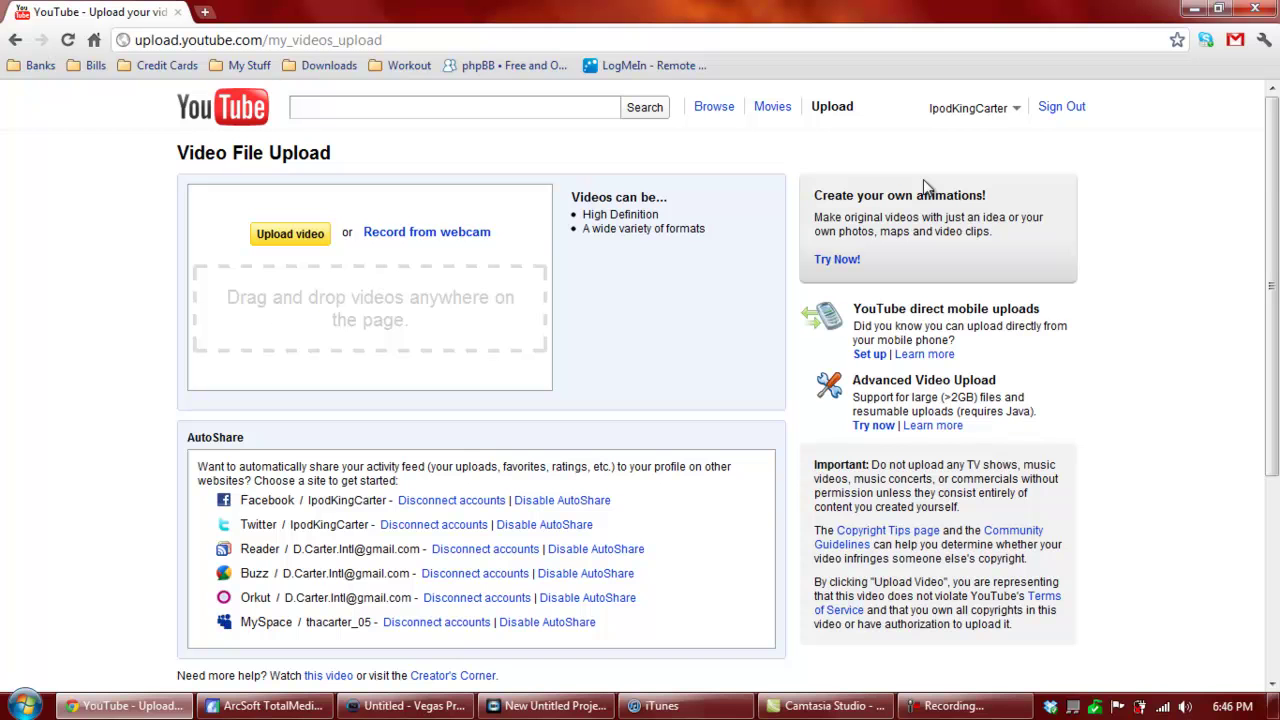
left_click(1255, 9)
- Restore ArcSoft TotalMedia Extreme and check its Record Video feature
left_click(130, 705)
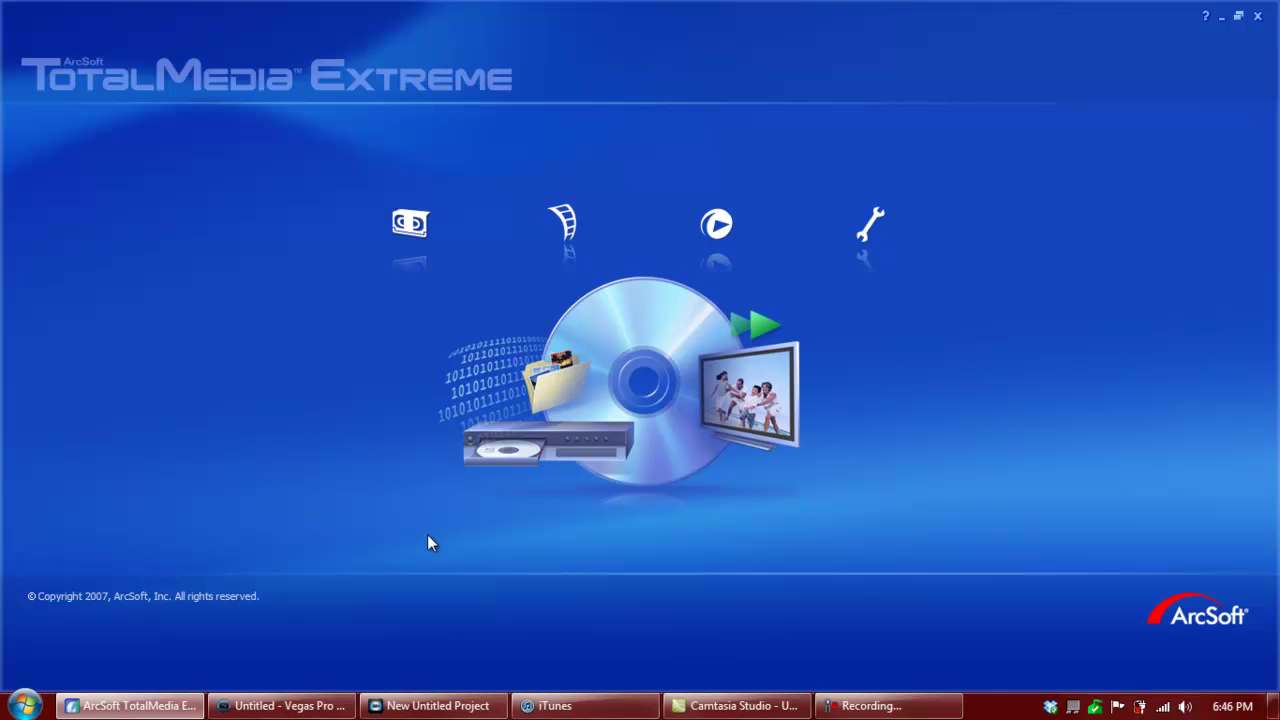
mouse_move(423, 223)
- Close TotalMedia Extreme and maximize the empty Untitled Vegas Pro project
left_click(1257, 16)
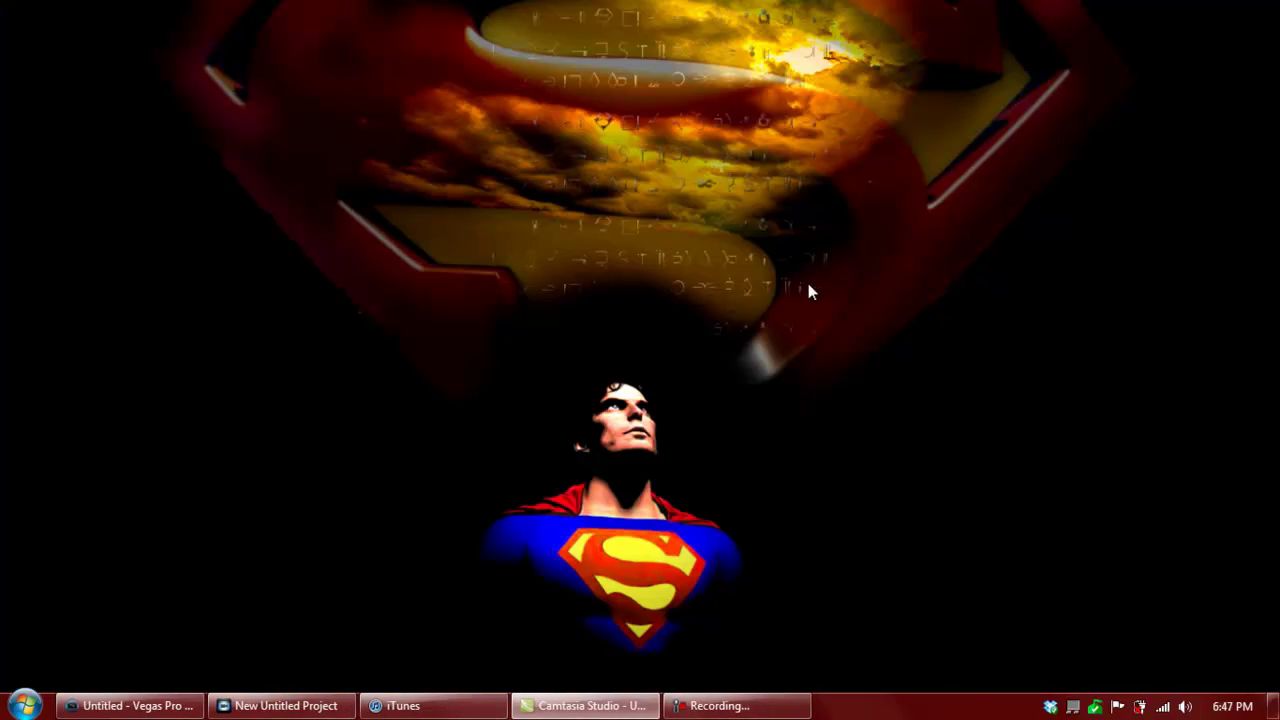
left_click(196, 703)
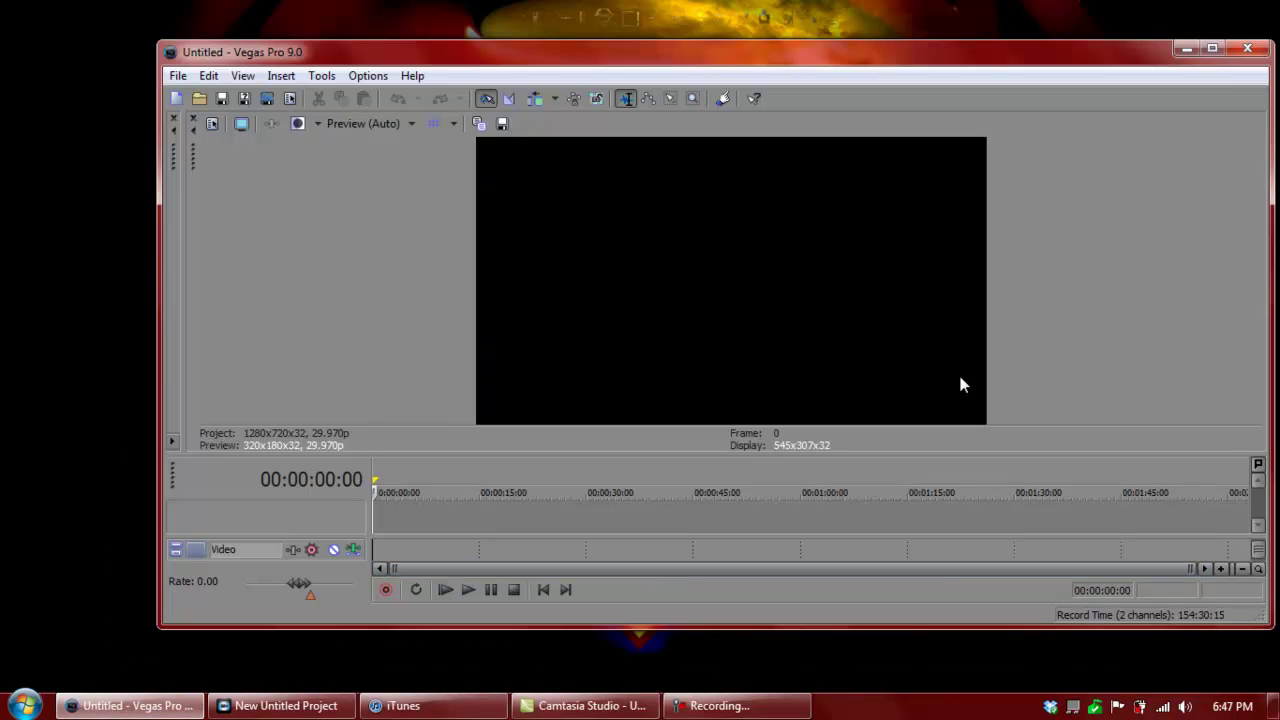
left_click(1211, 48)
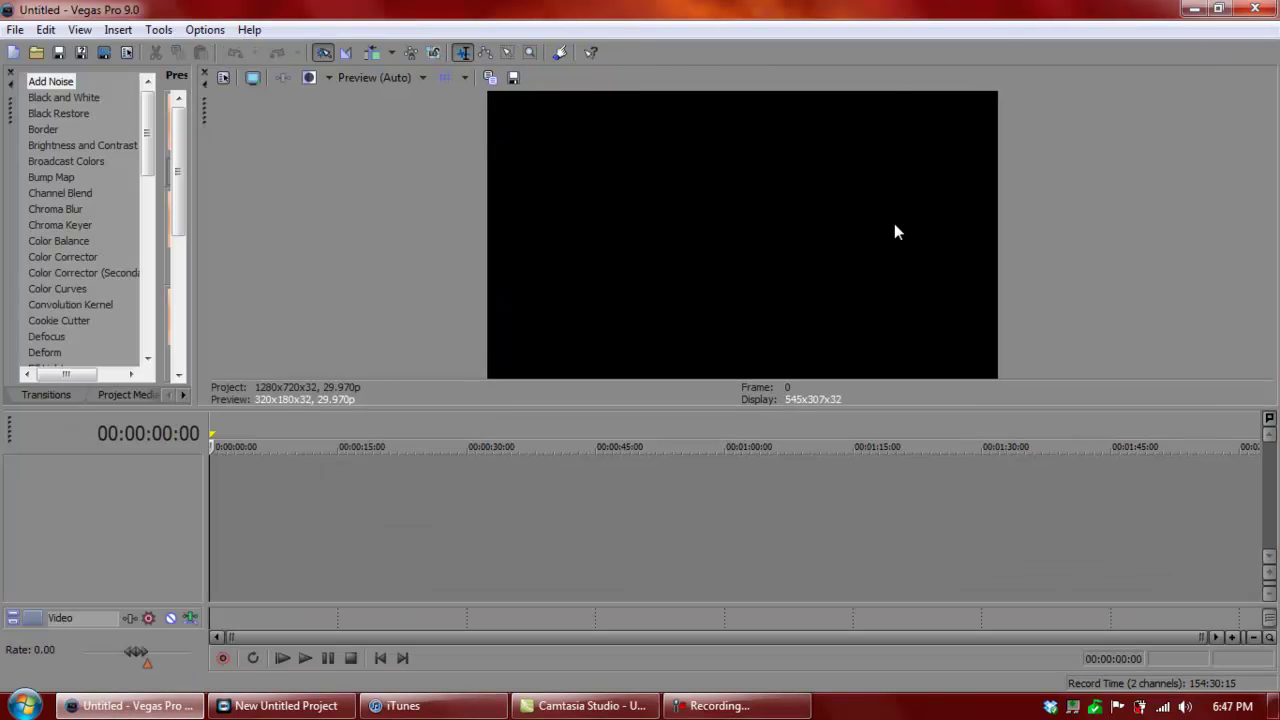
mouse_move(920, 8)
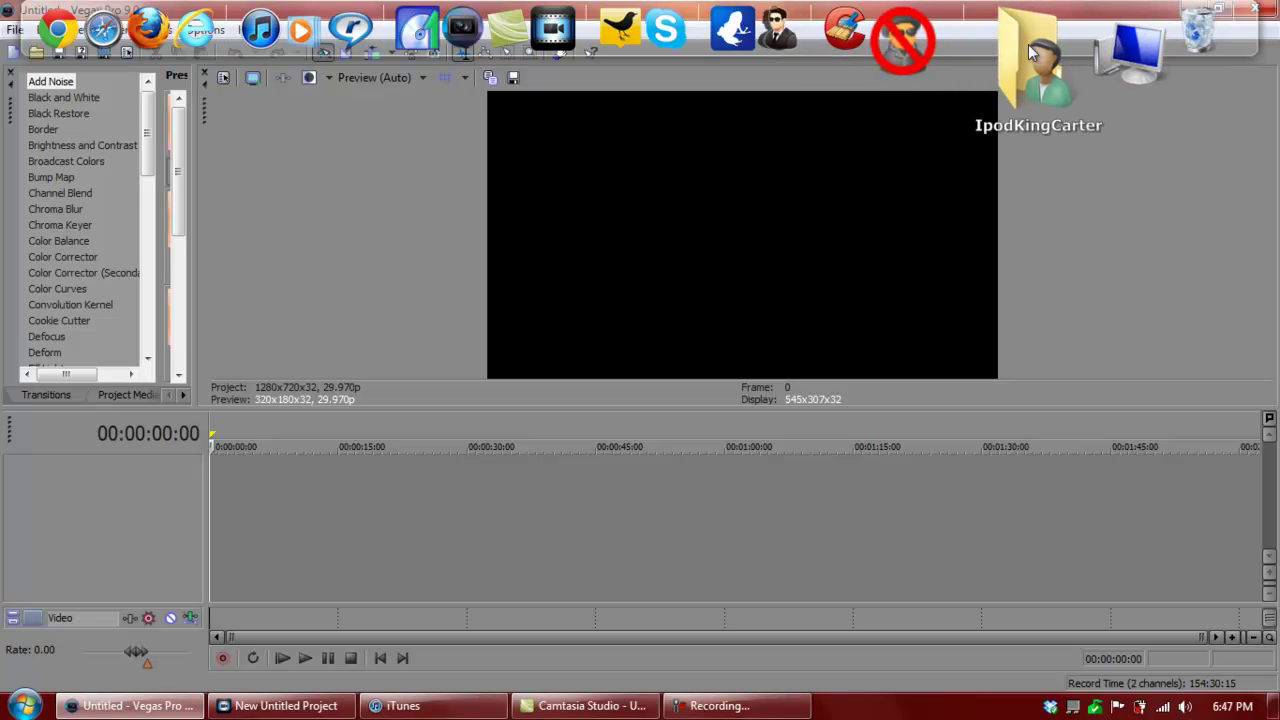
- Drag justinmalo100per(crew) from My Documents > Hauppauge HD PVR onto the Vegas timeline
left_click(1028, 44)
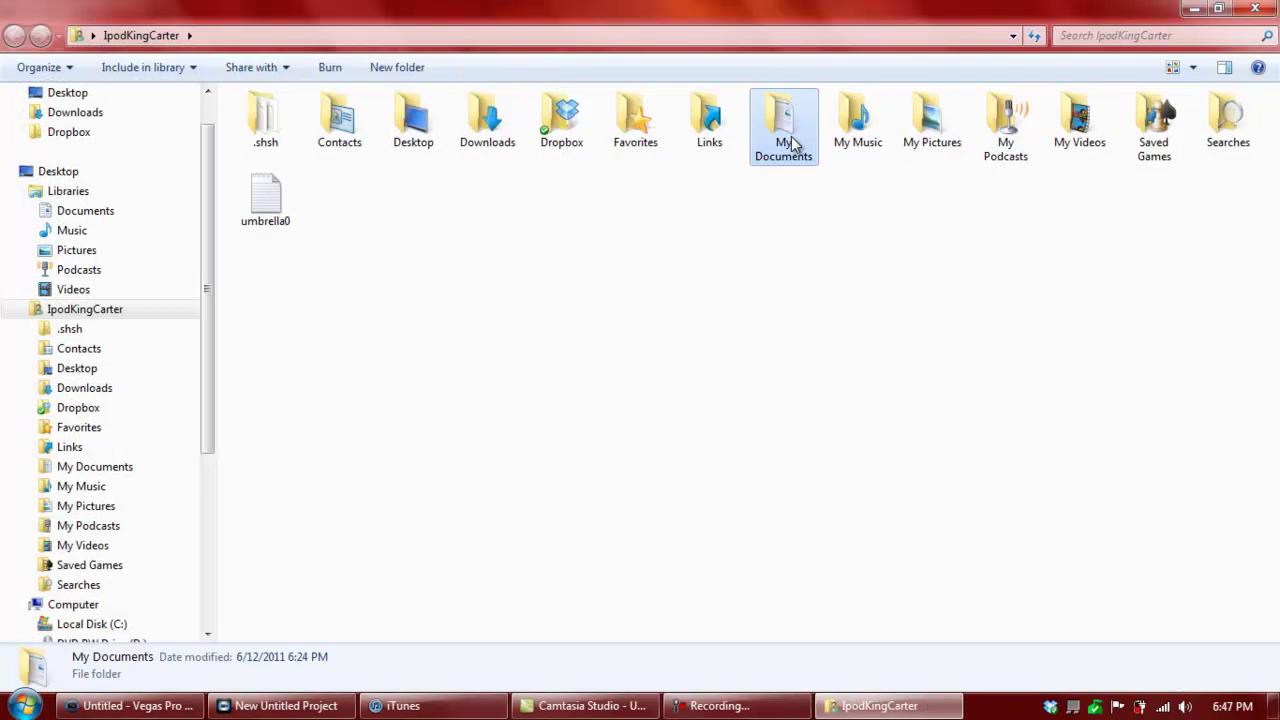
double_click(783, 125)
left_click(548, 150)
double_click(538, 150)
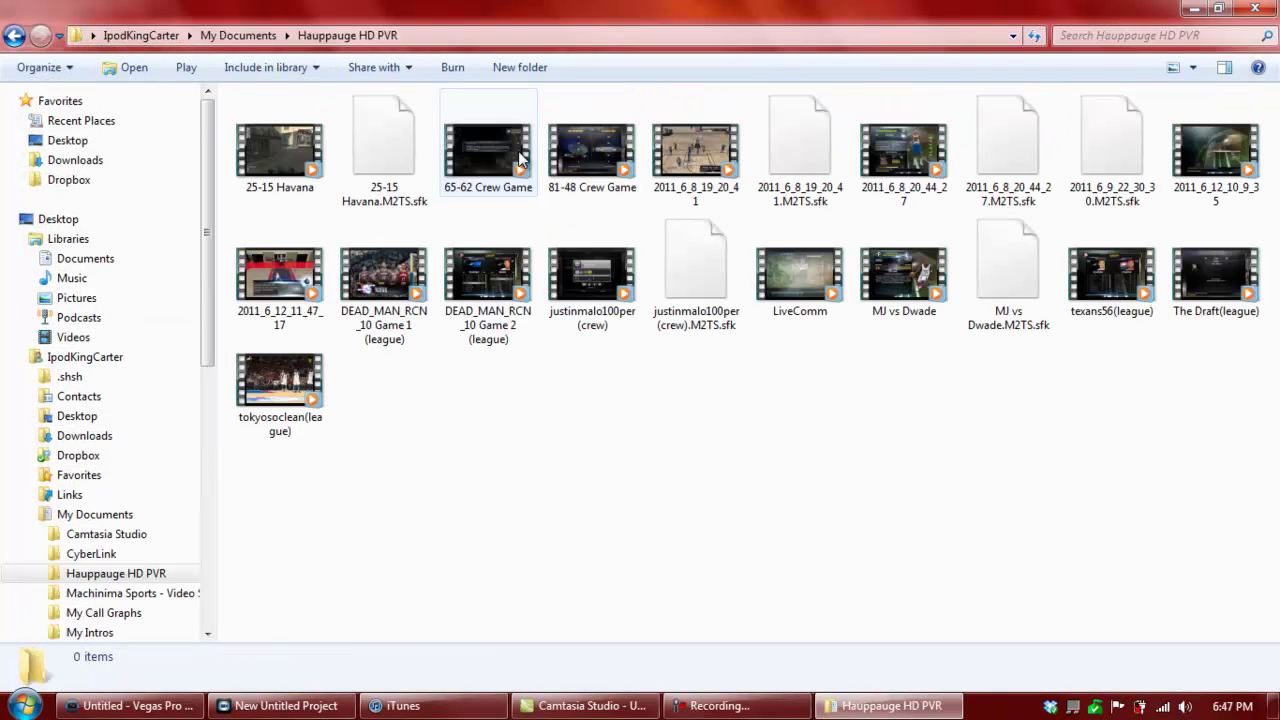
left_click(550, 268)
left_click_drag(594, 288, 214, 480)
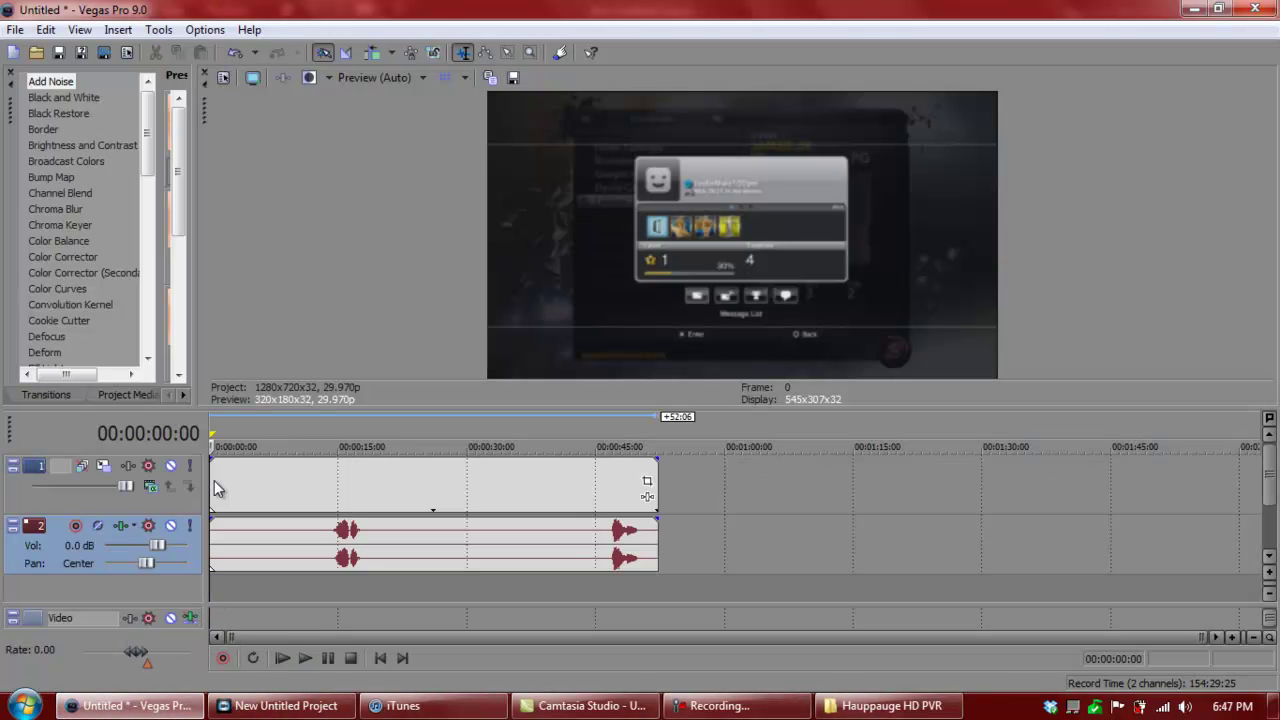
- Set the justinmalo100per(crew) event properties to Disable resample with Maintain aspect ratio unchecked
left_click(370, 484)
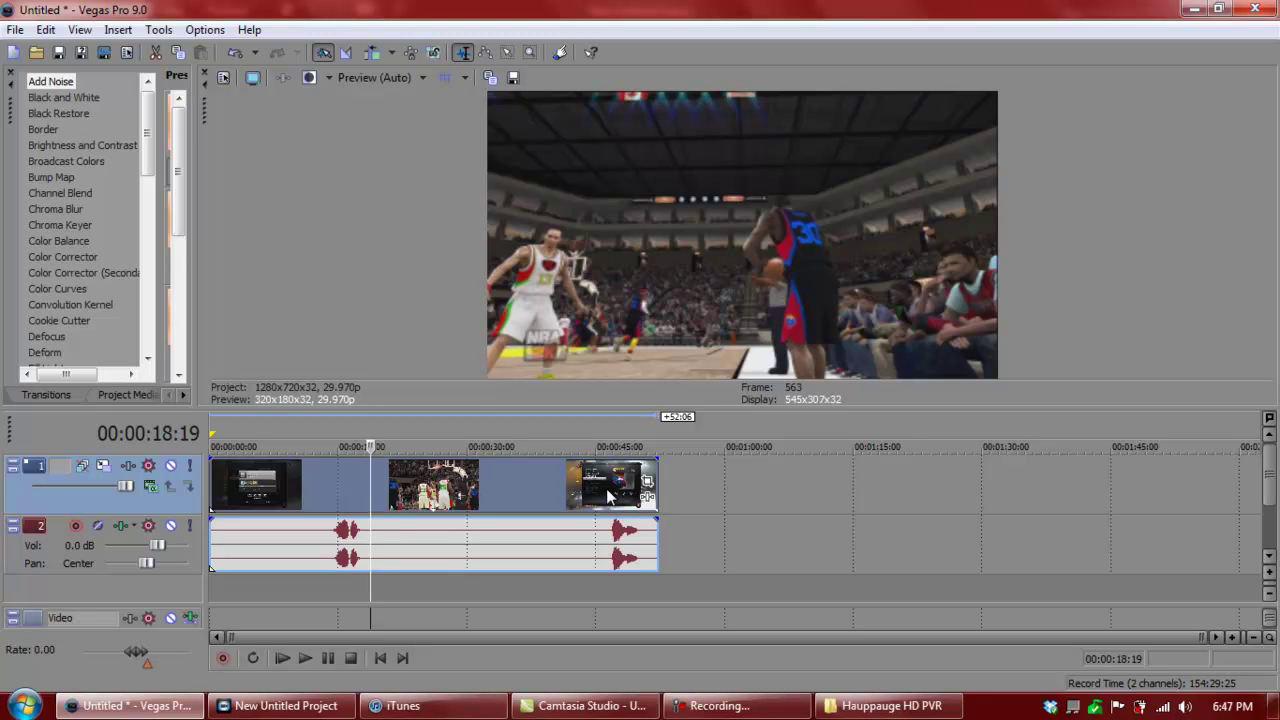
right_click(607, 490)
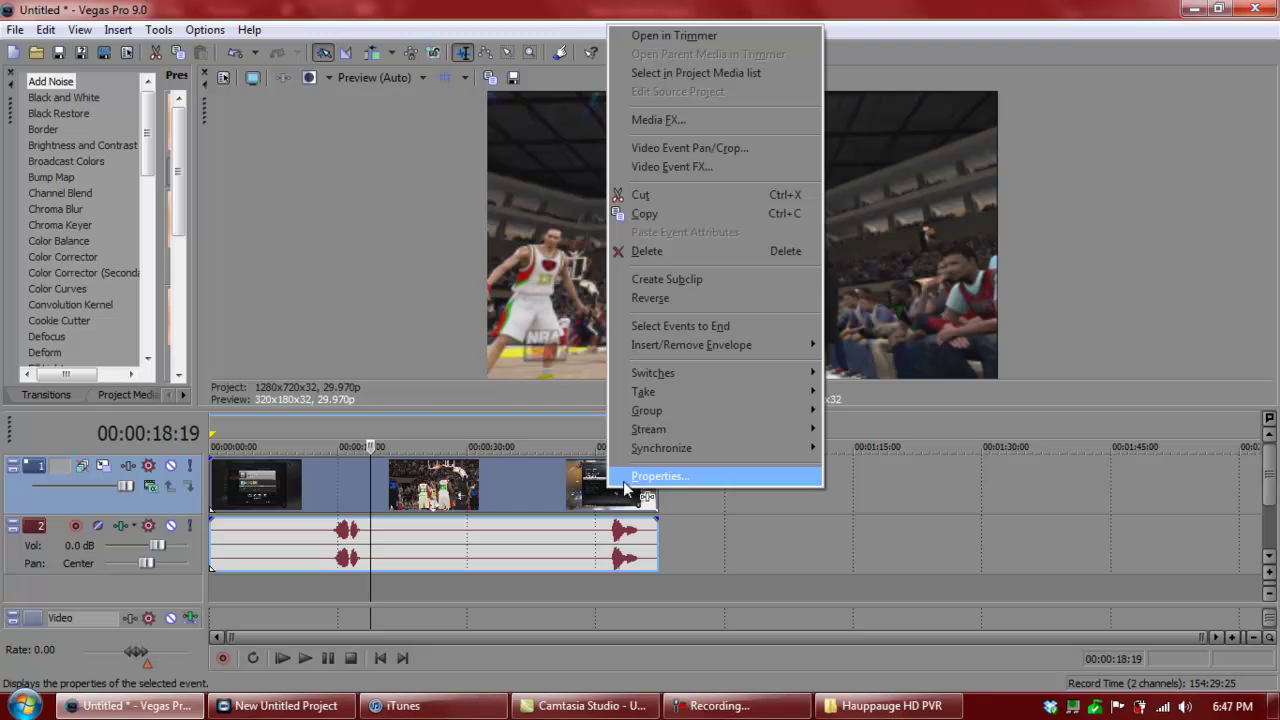
left_click(658, 476)
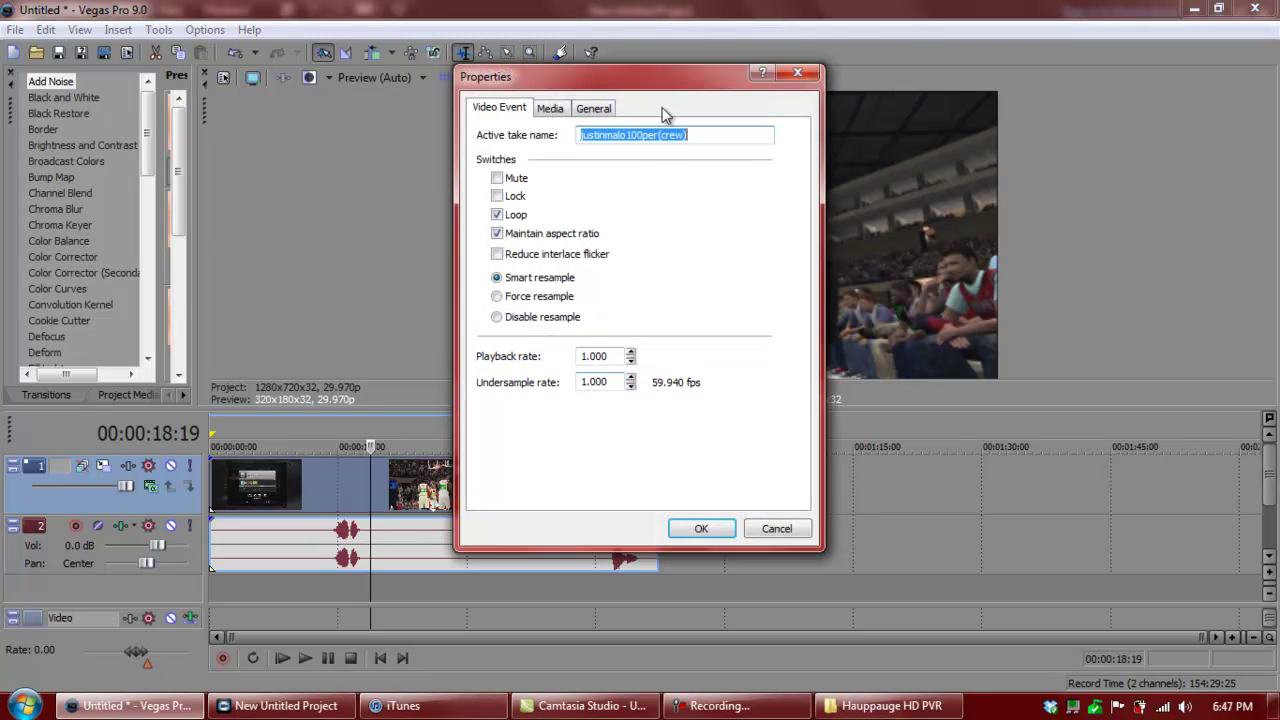
left_click_drag(645, 80, 278, 101)
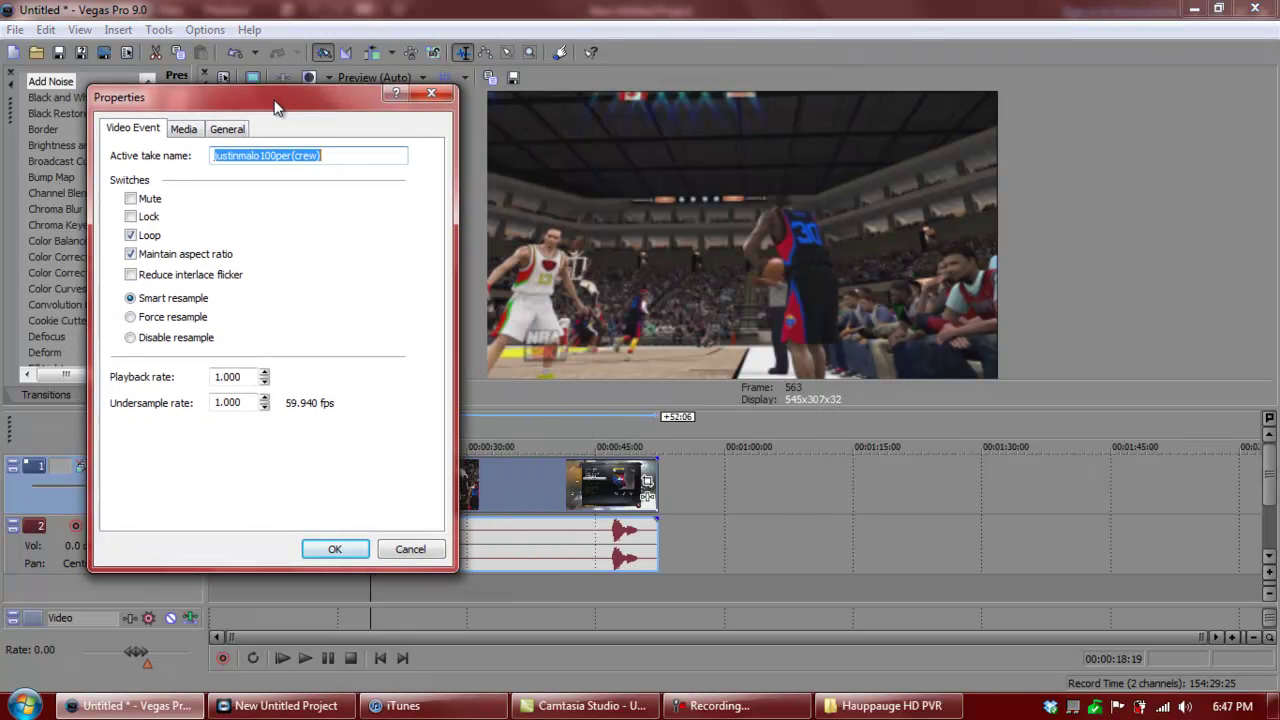
left_click(131, 338)
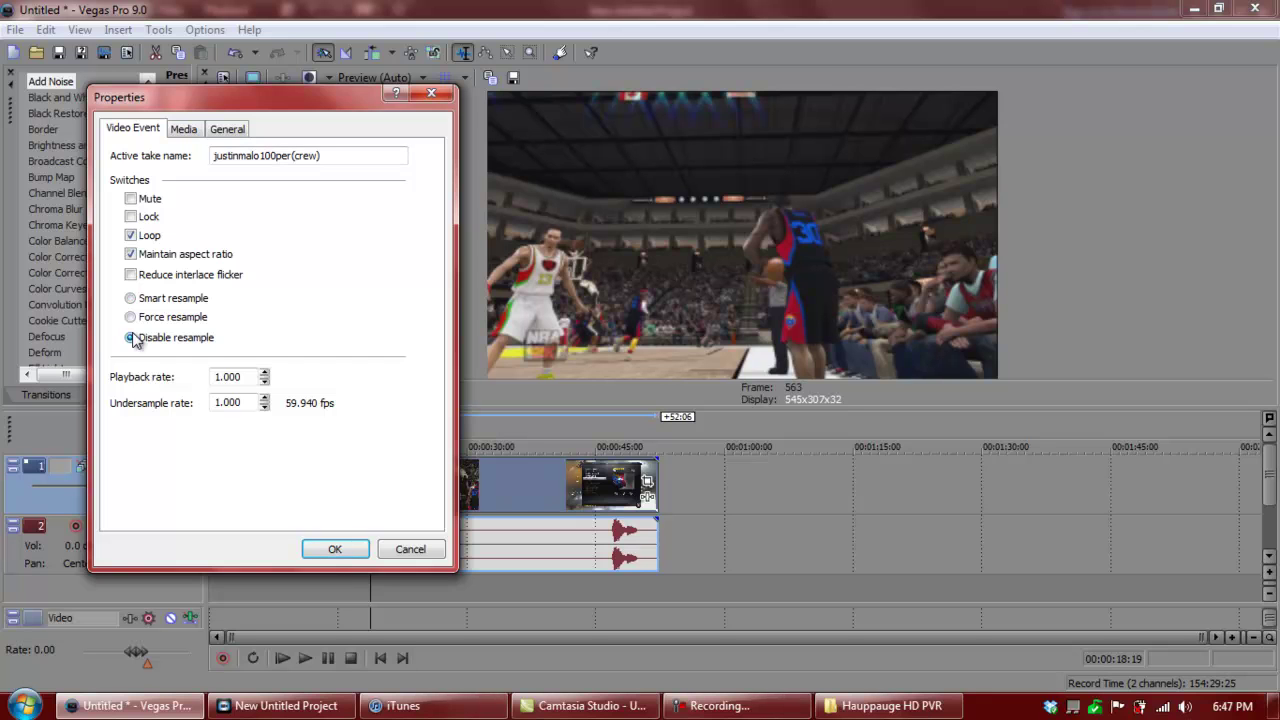
left_click(130, 254)
left_click(335, 551)
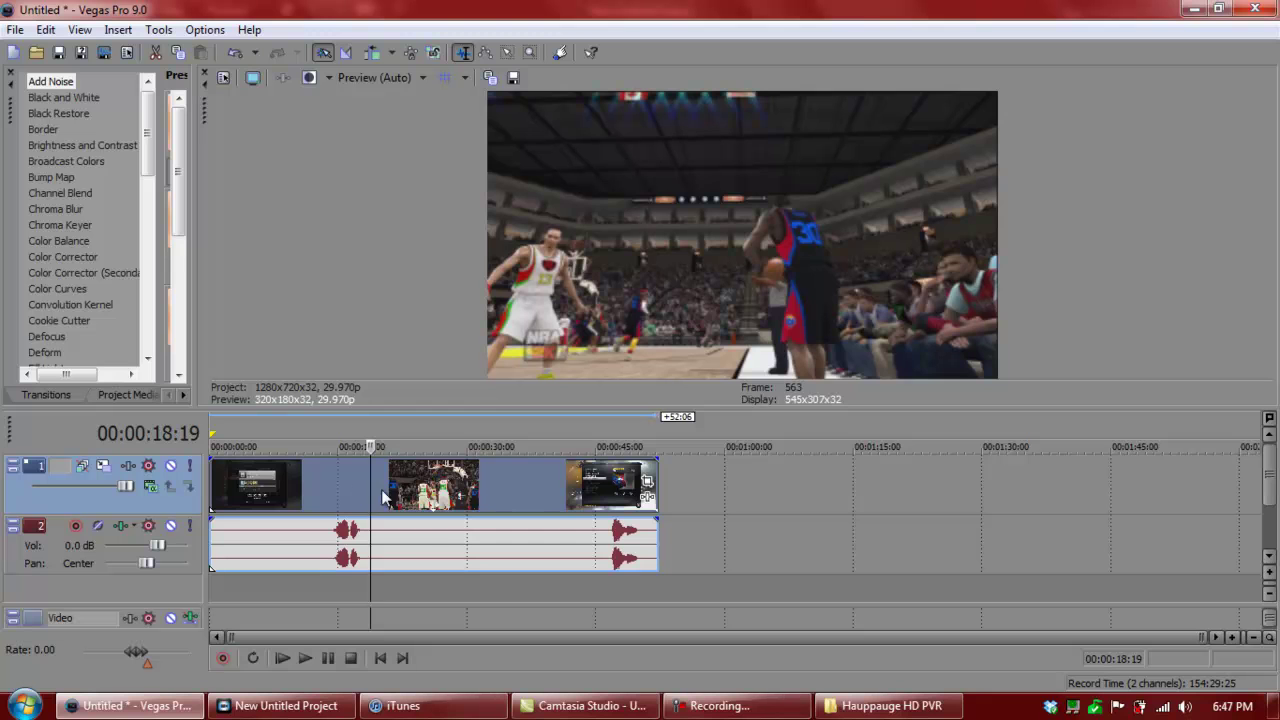
- Switch the clip's Event Pan/Crop preset from COD to HD and close the window
left_click(647, 481)
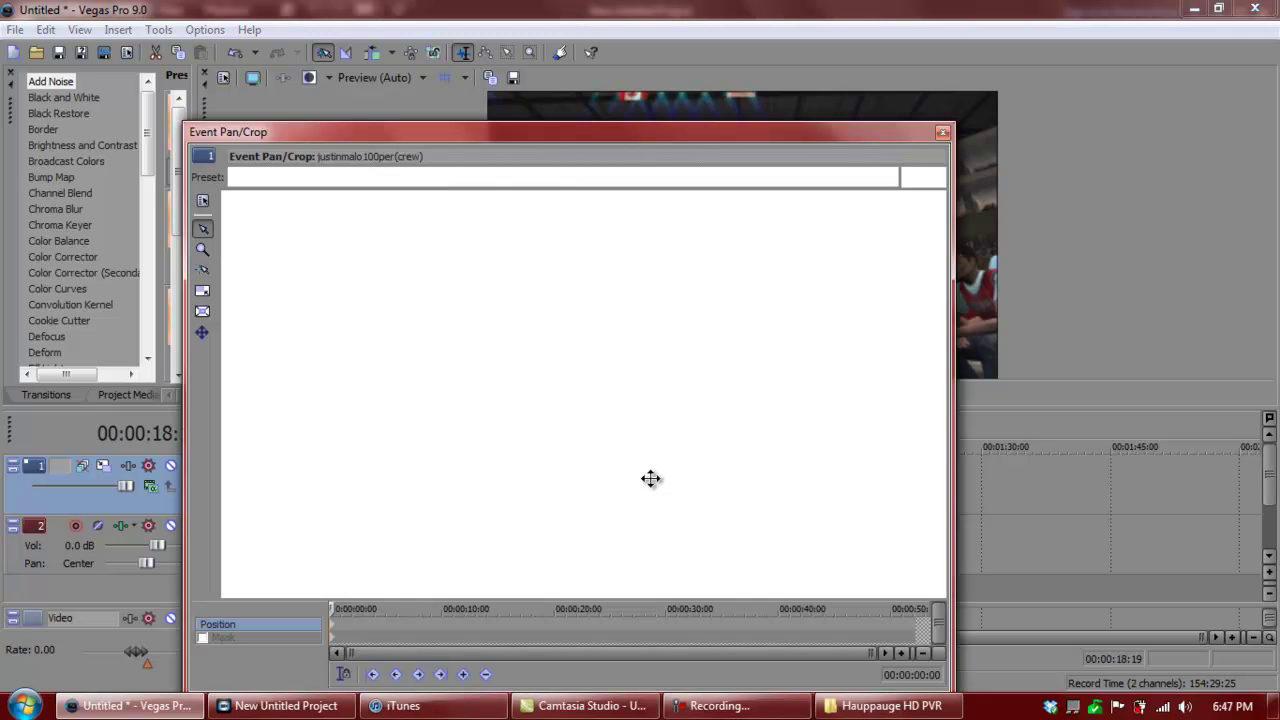
left_click(890, 176)
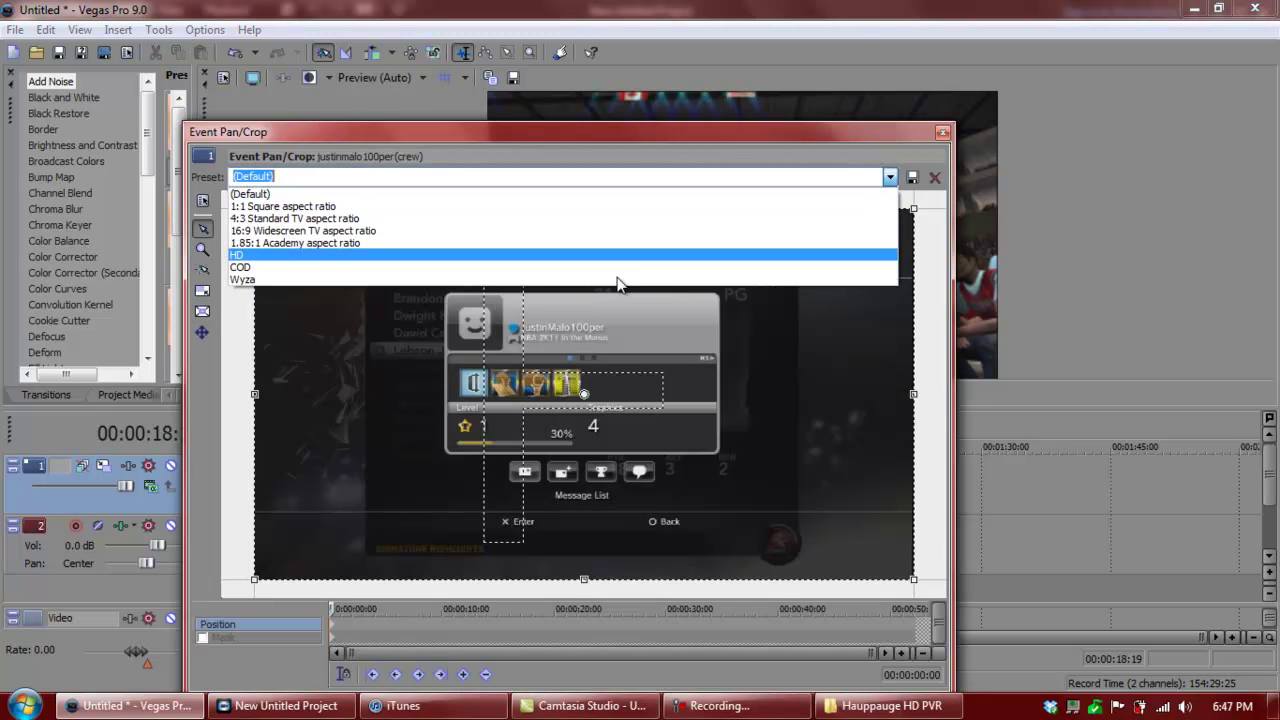
left_click(340, 272)
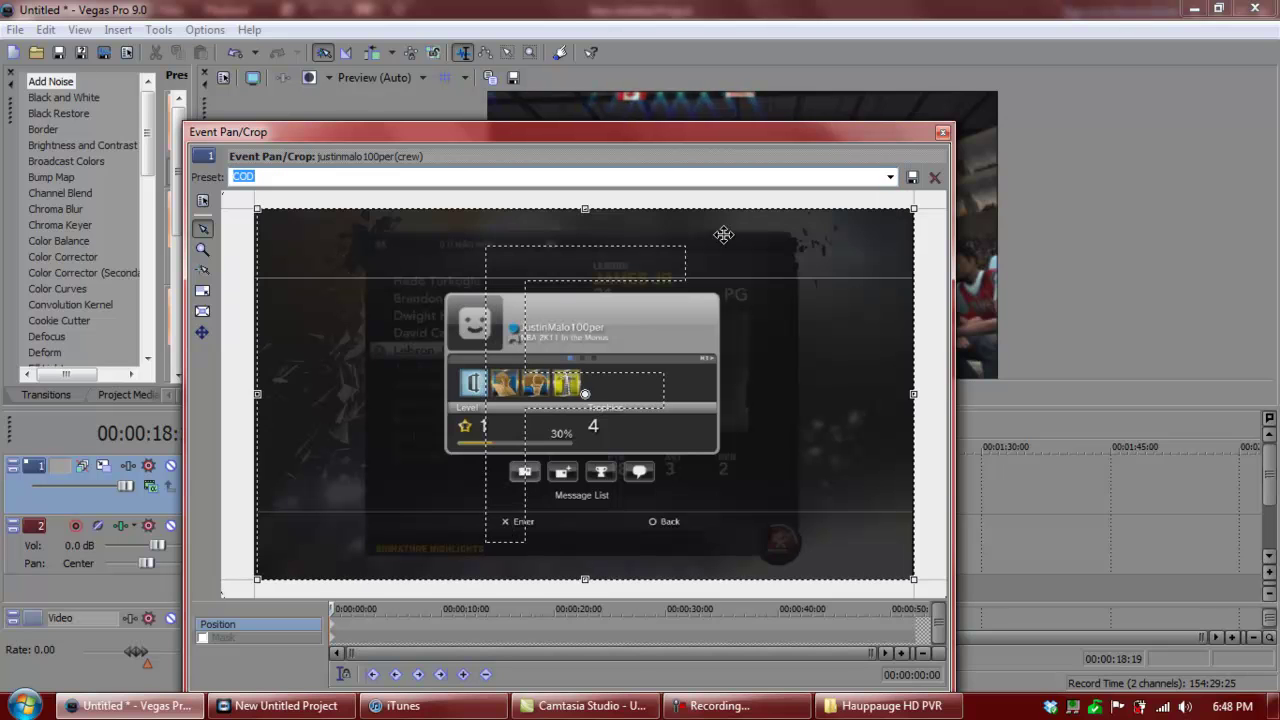
left_click(890, 177)
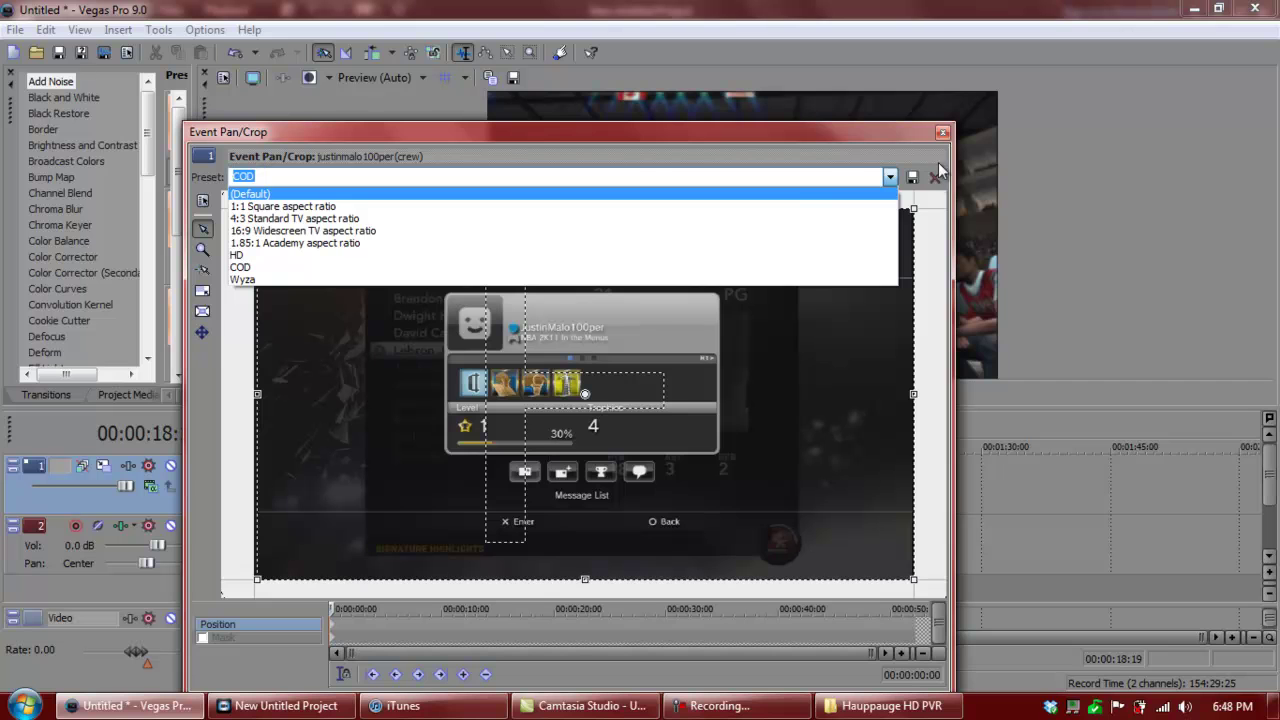
left_click(456, 256)
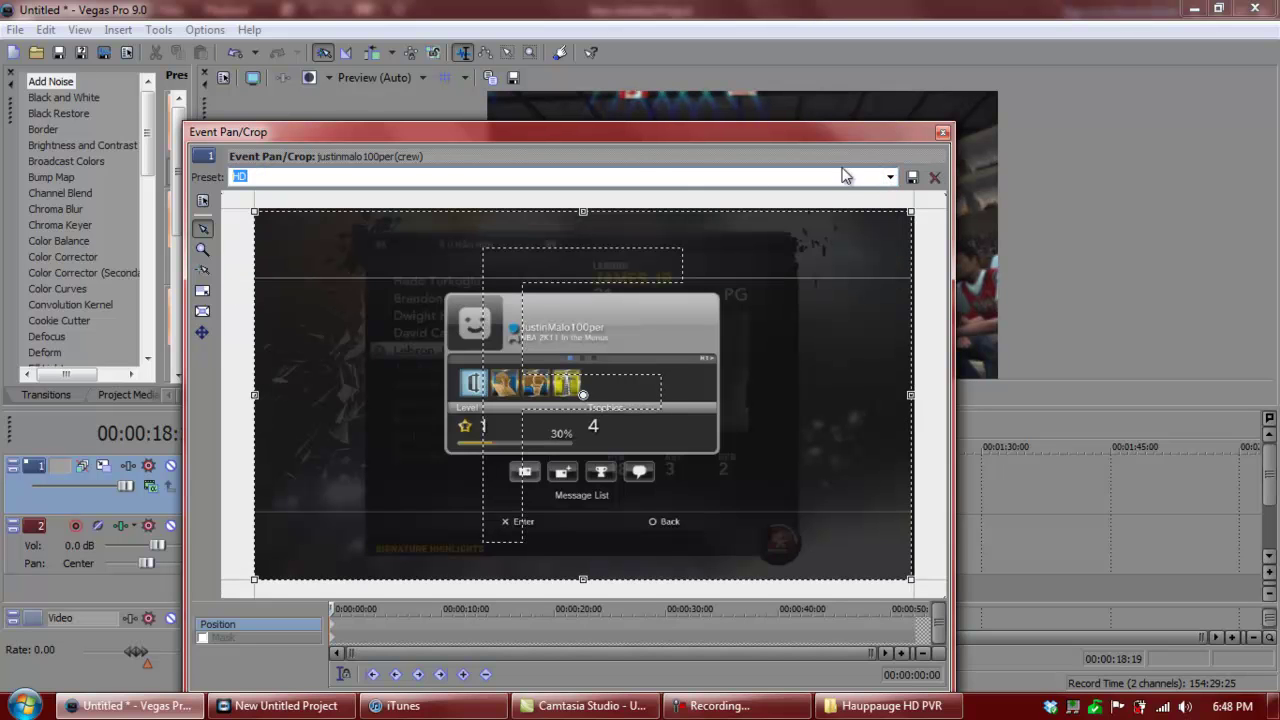
left_click(942, 132)
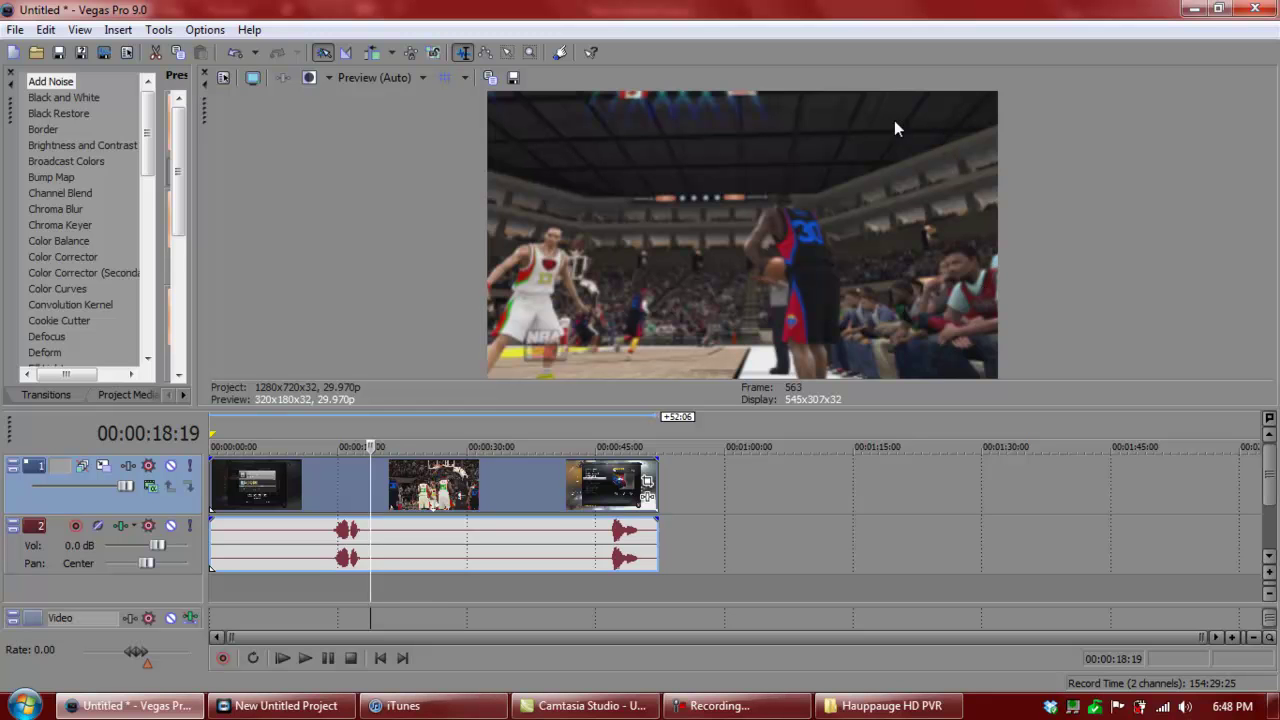
- Move the playhead to 00:00:34:18 and show the Color Curves presets in Video FX
left_click(464, 490)
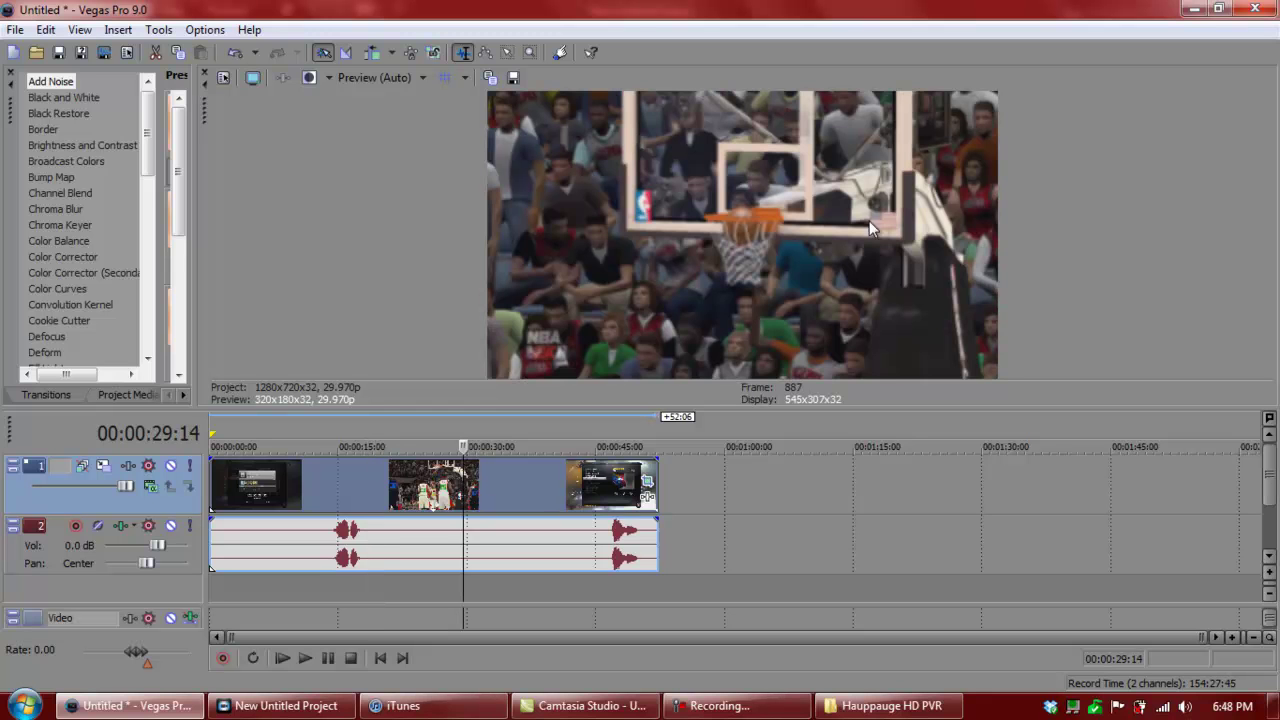
left_click(507, 478)
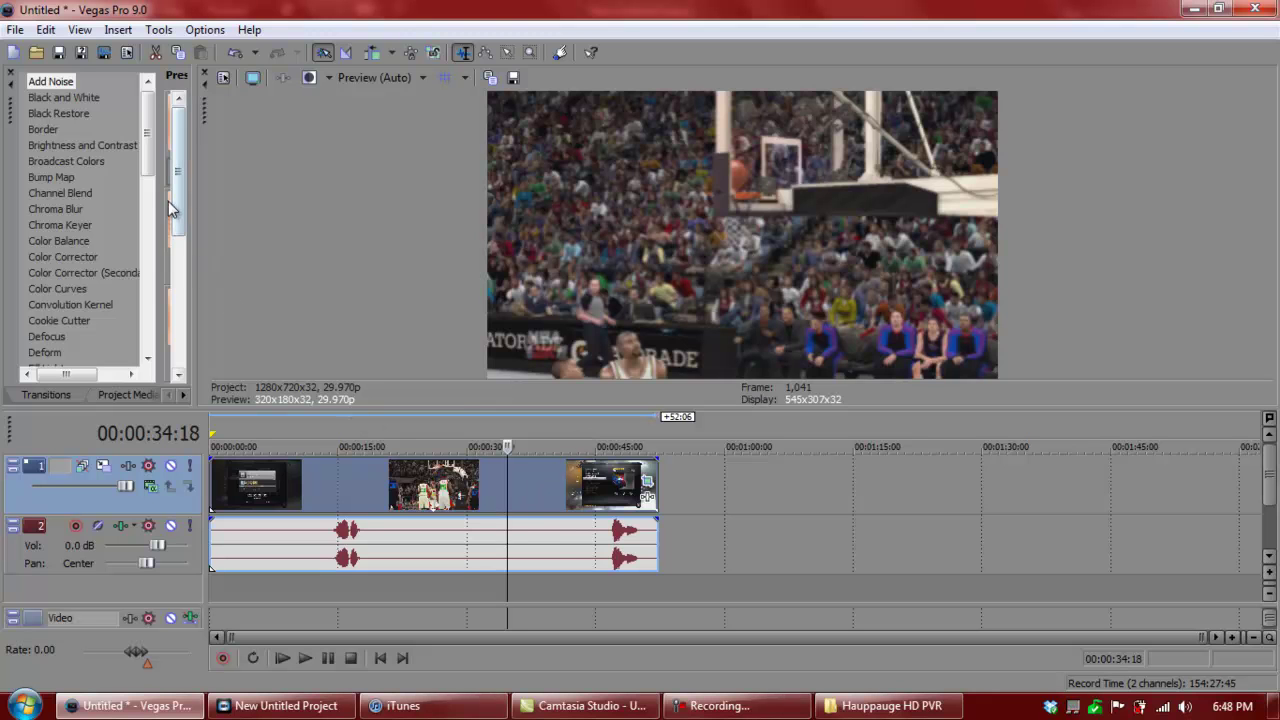
left_click_drag(193, 204, 276, 203)
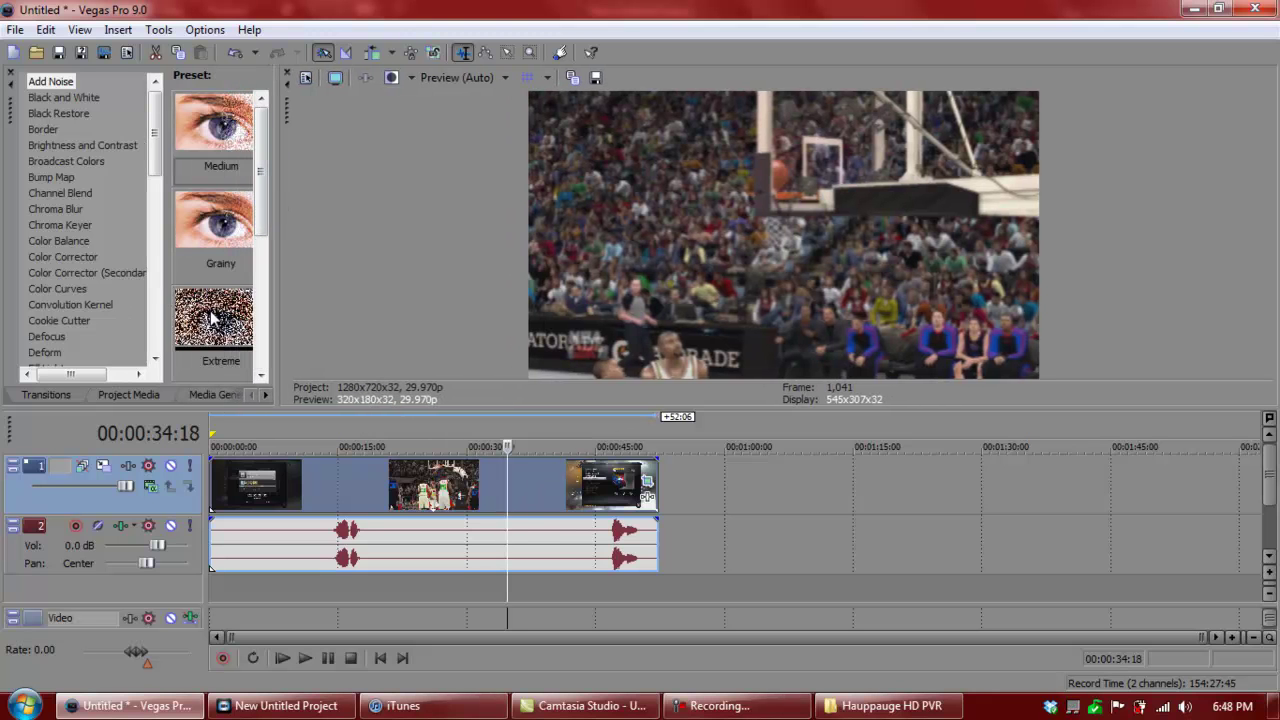
left_click(264, 395)
left_click(266, 395)
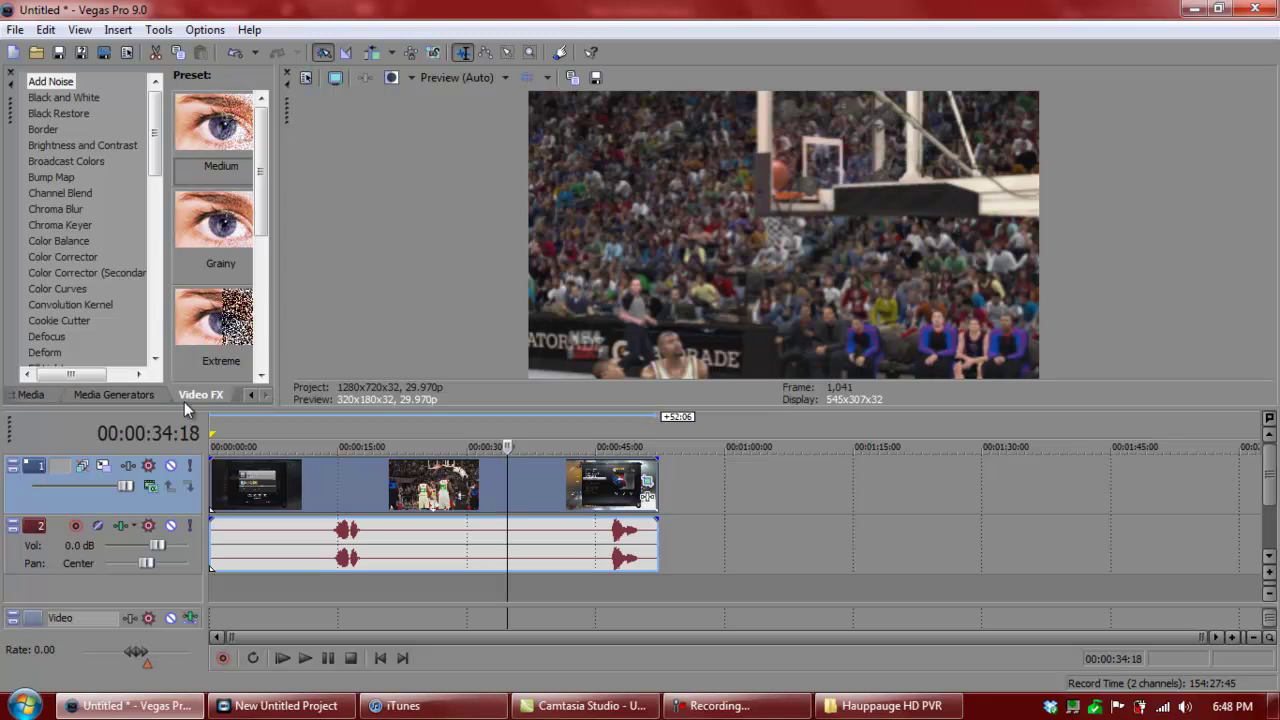
left_click_drag(150, 134, 143, 175)
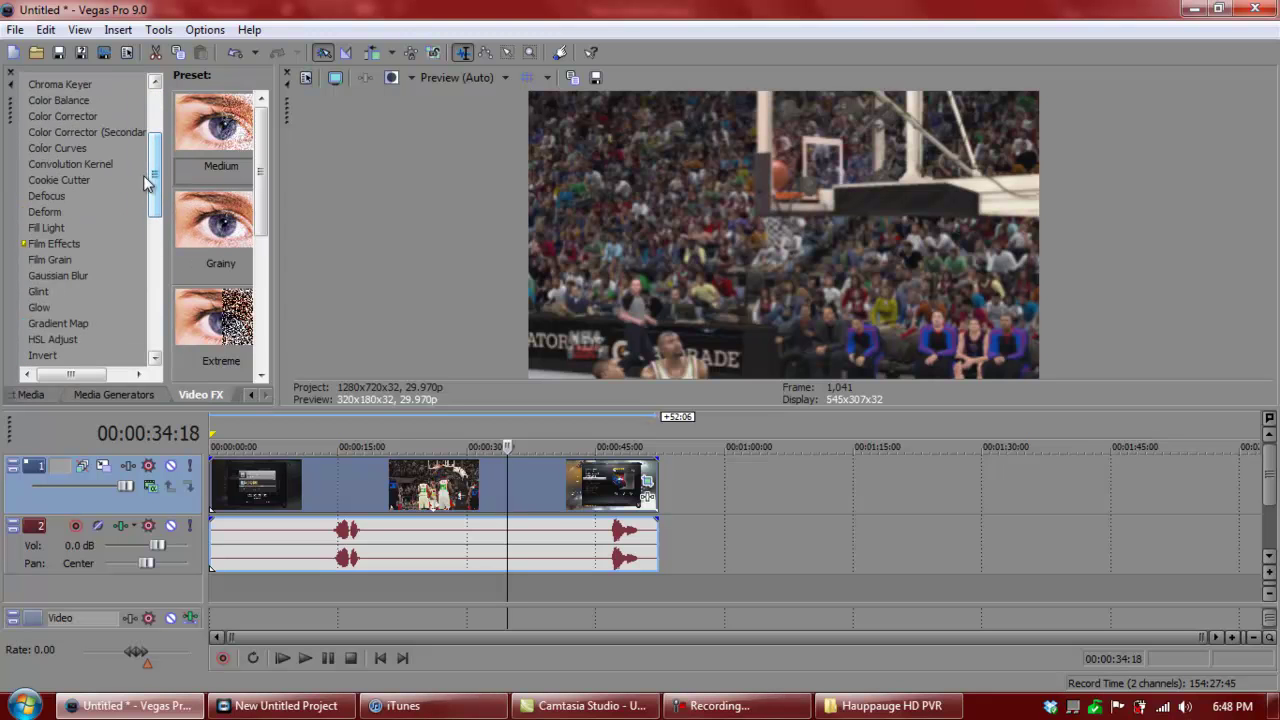
left_click(84, 147)
- Apply the HD Color Curves preset to the clip and resize panes to restore the preview
left_click_drag(260, 130, 334, 479)
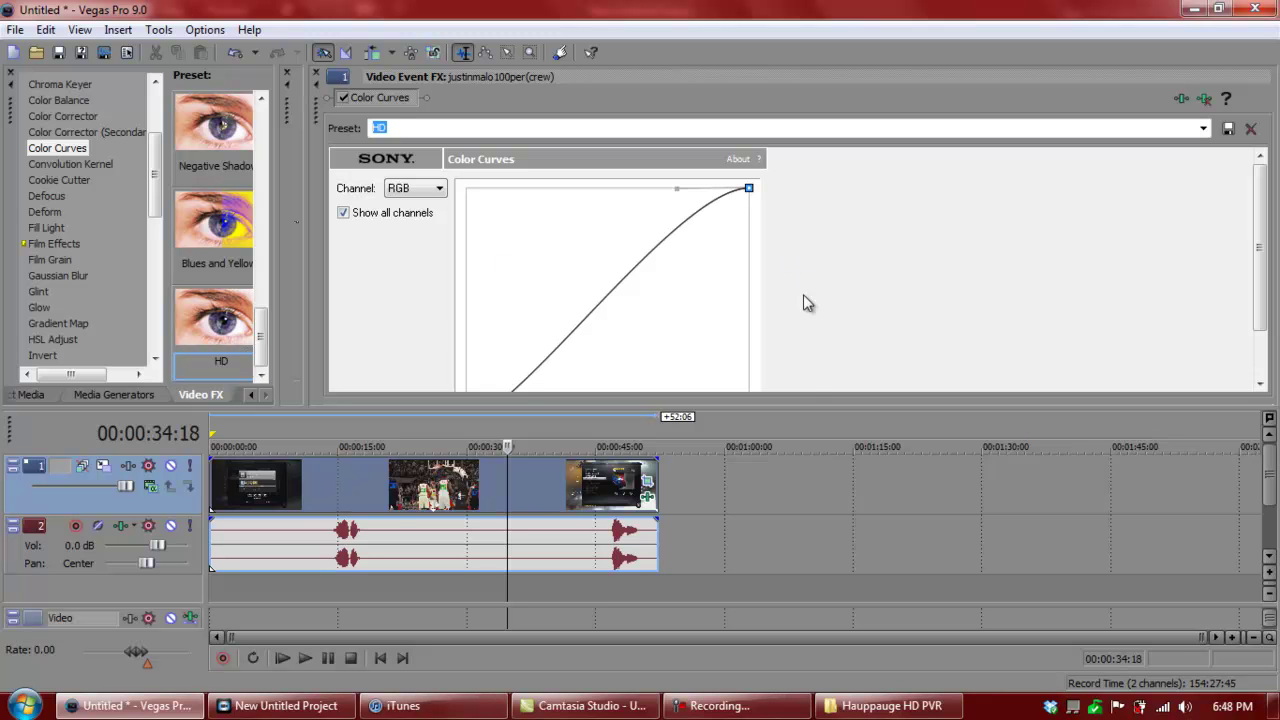
left_click_drag(805, 406, 803, 554)
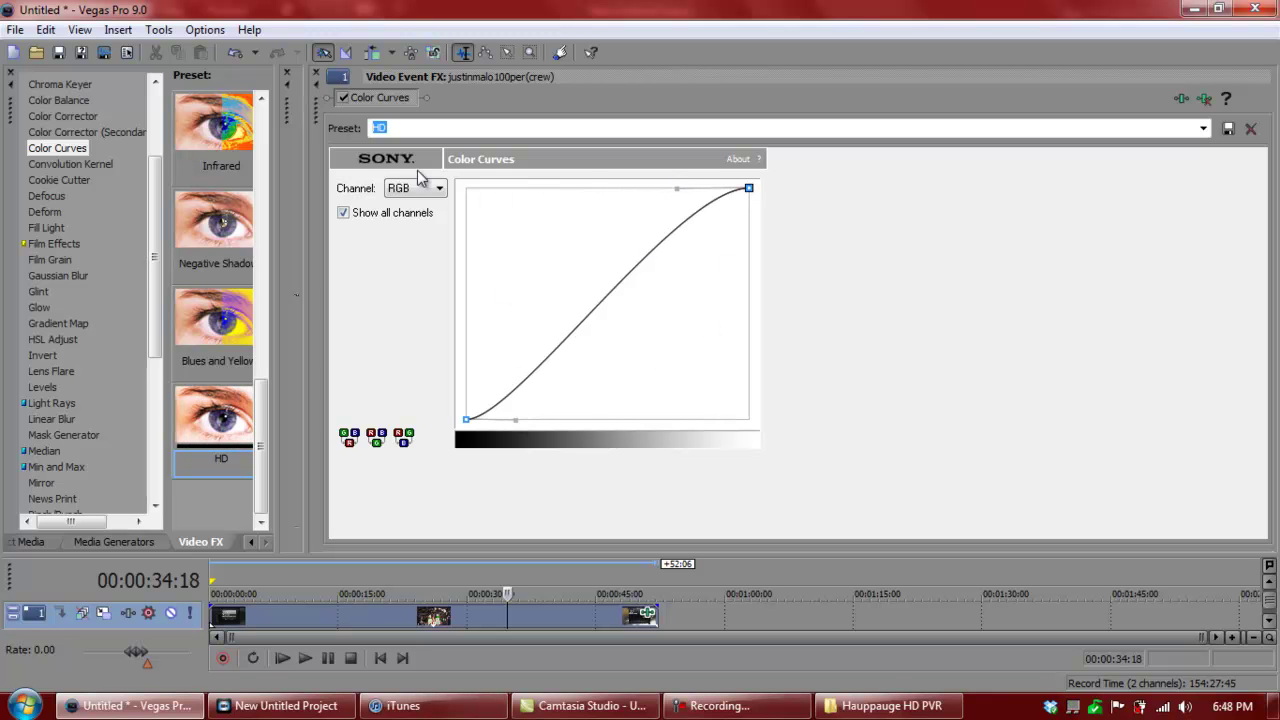
left_click_drag(307, 161, 1135, 161)
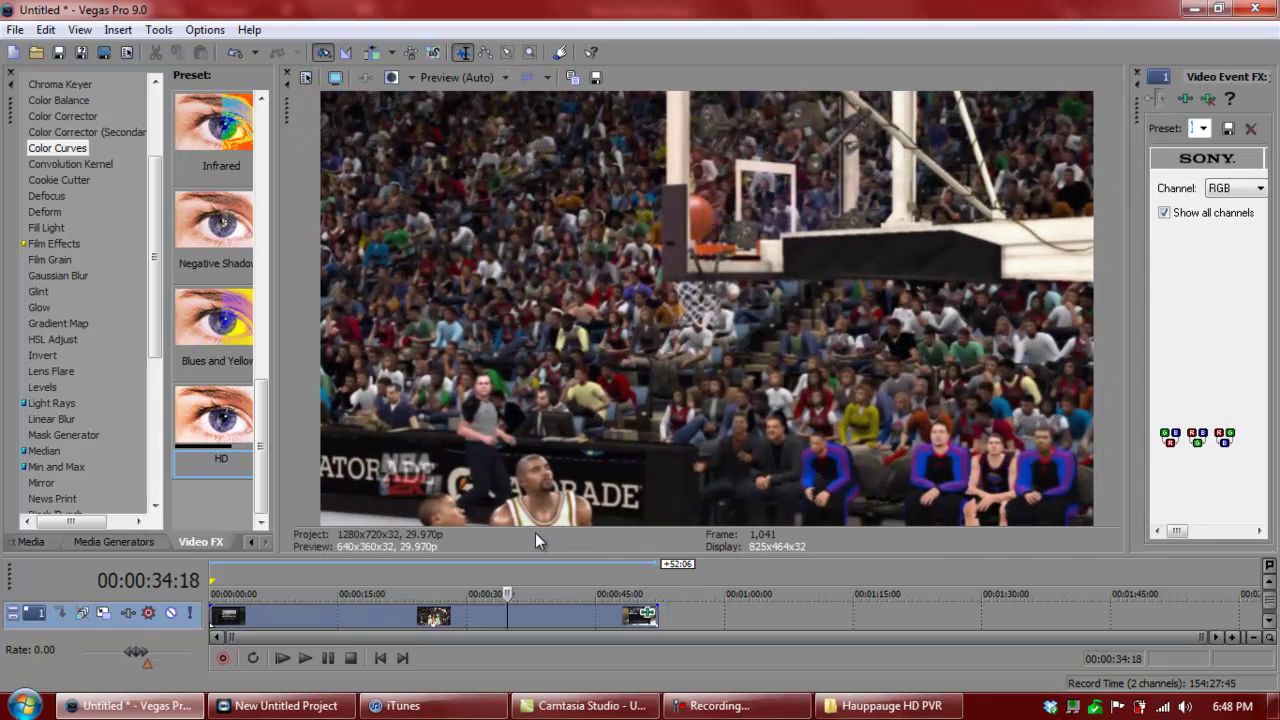
- Set preview quality to Best (Full) and check the clip at 00:00:30:19 and 00:00:26:13
left_click(497, 76)
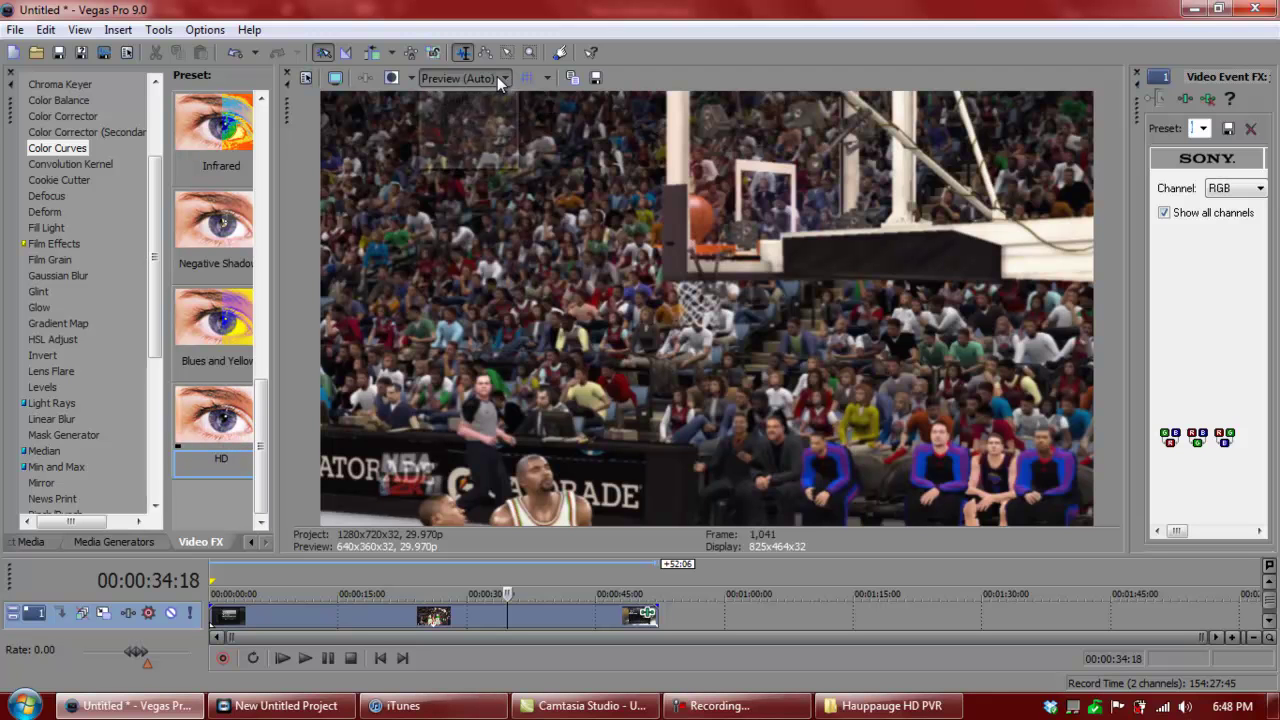
mouse_move(502, 158)
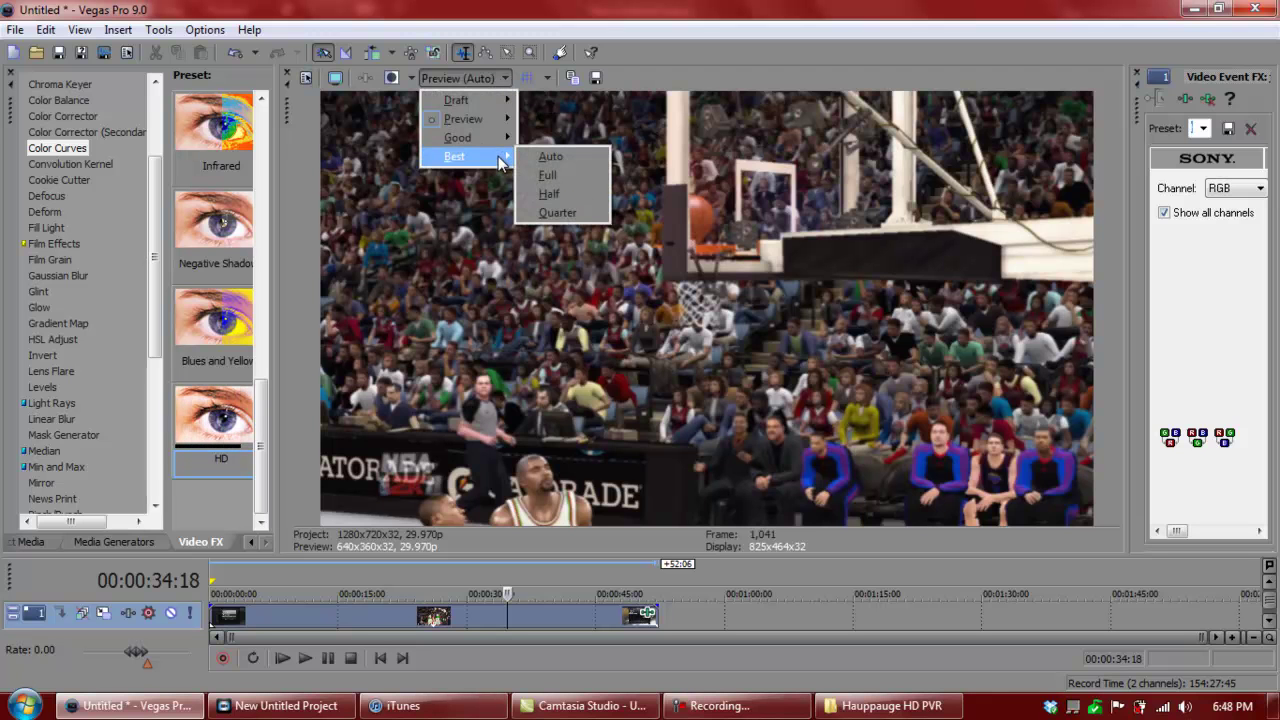
left_click(545, 178)
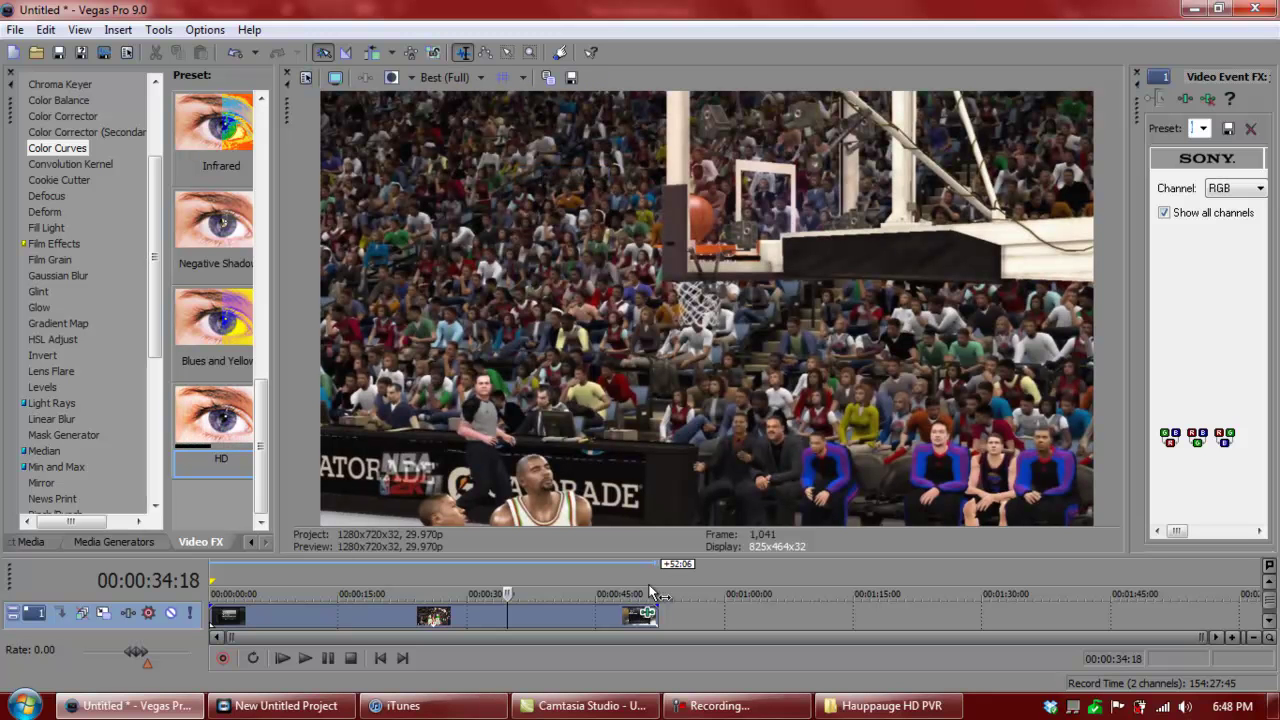
left_click(474, 620)
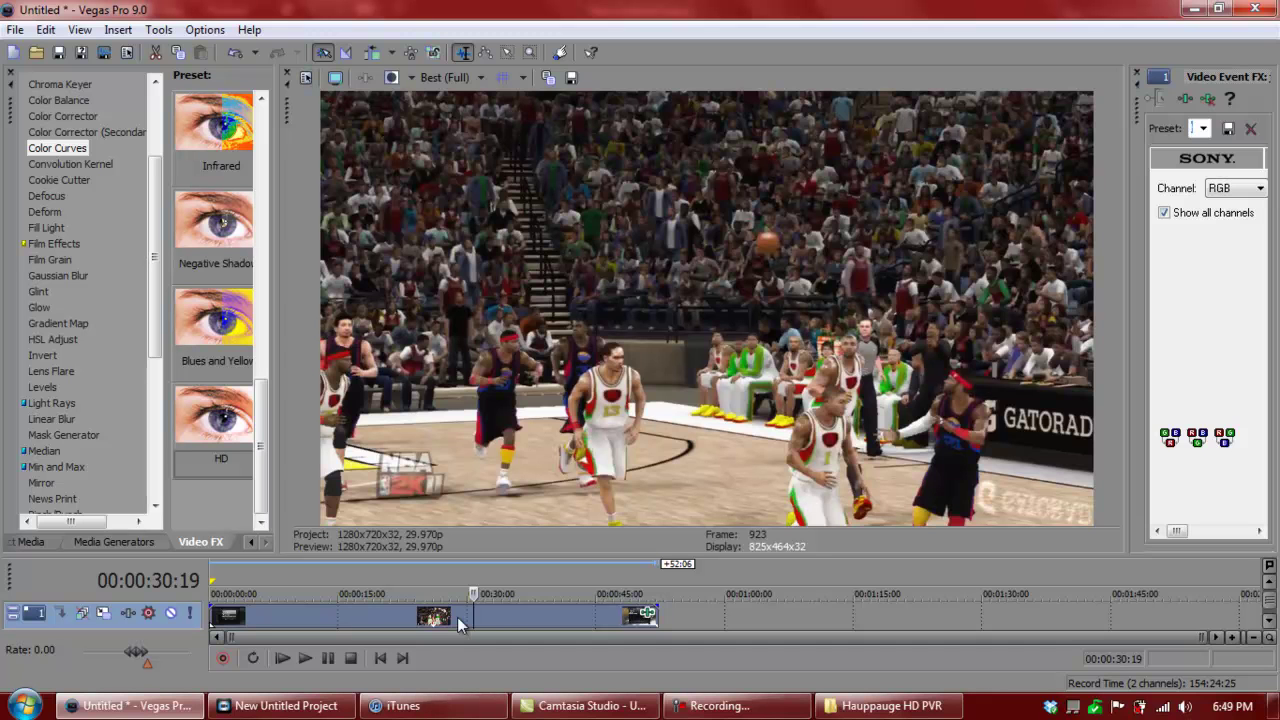
left_click(436, 617)
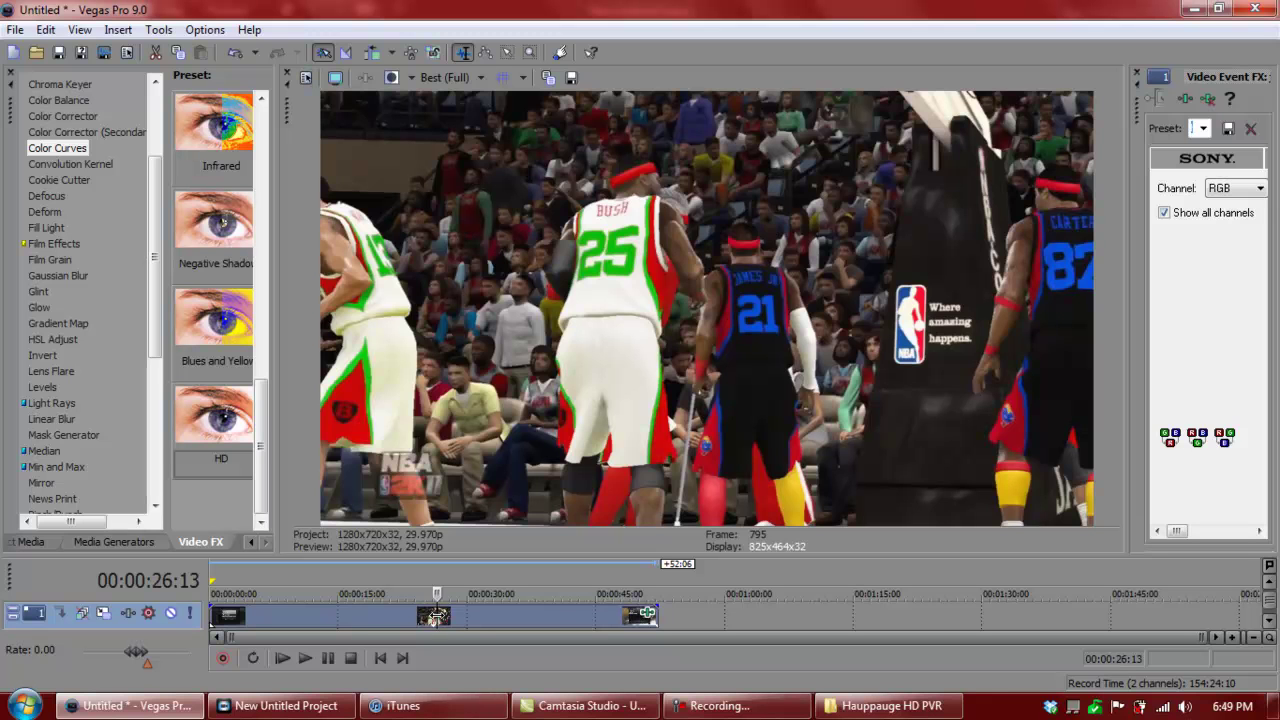
left_click(306, 80)
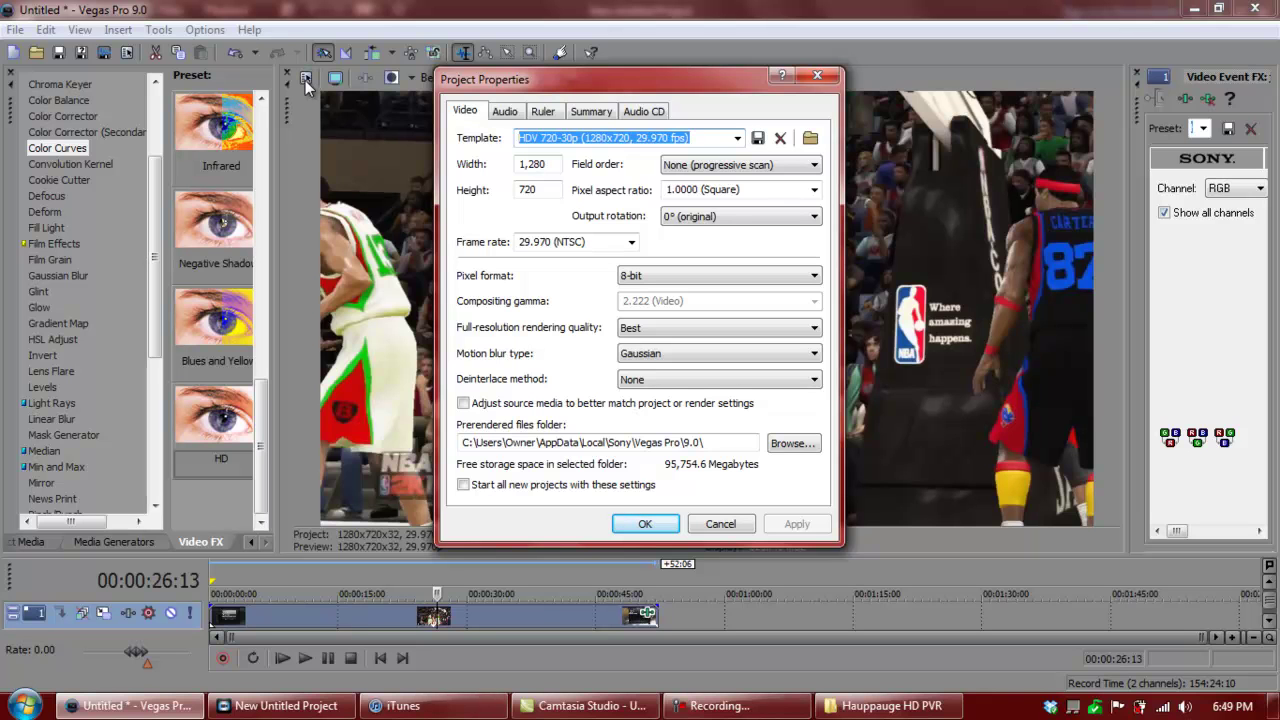
left_click(500, 112)
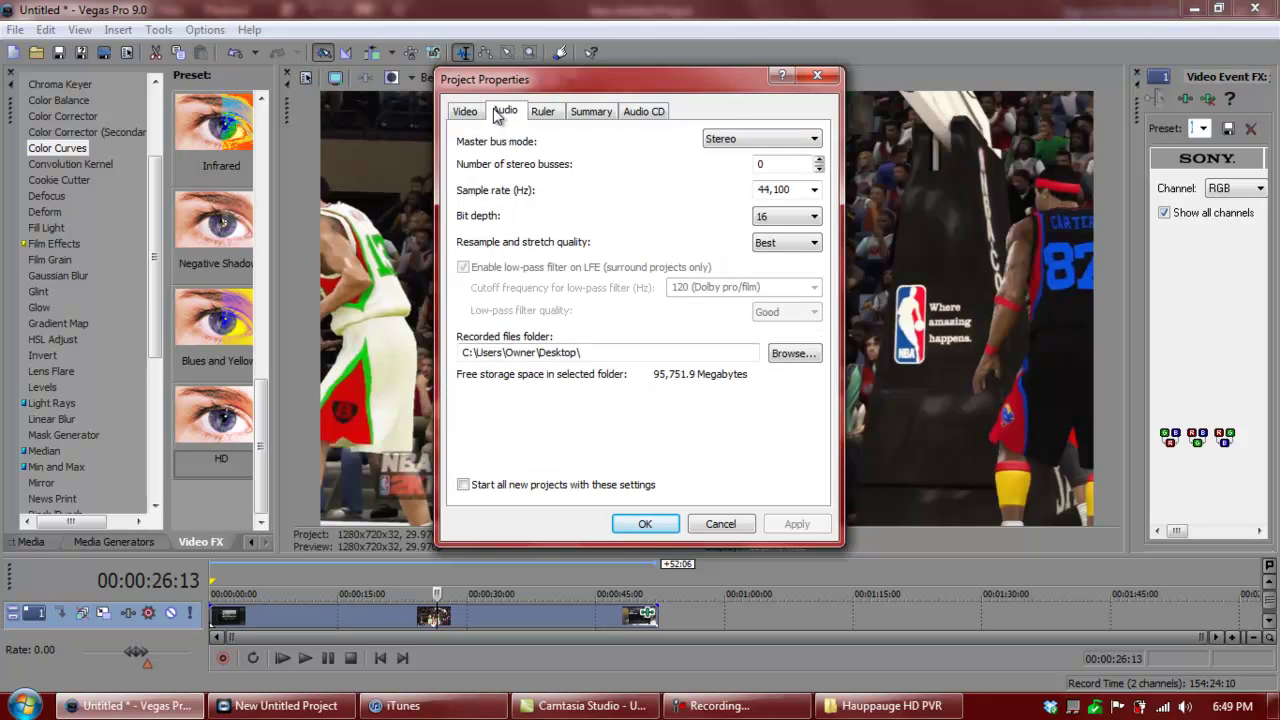
left_click(545, 112)
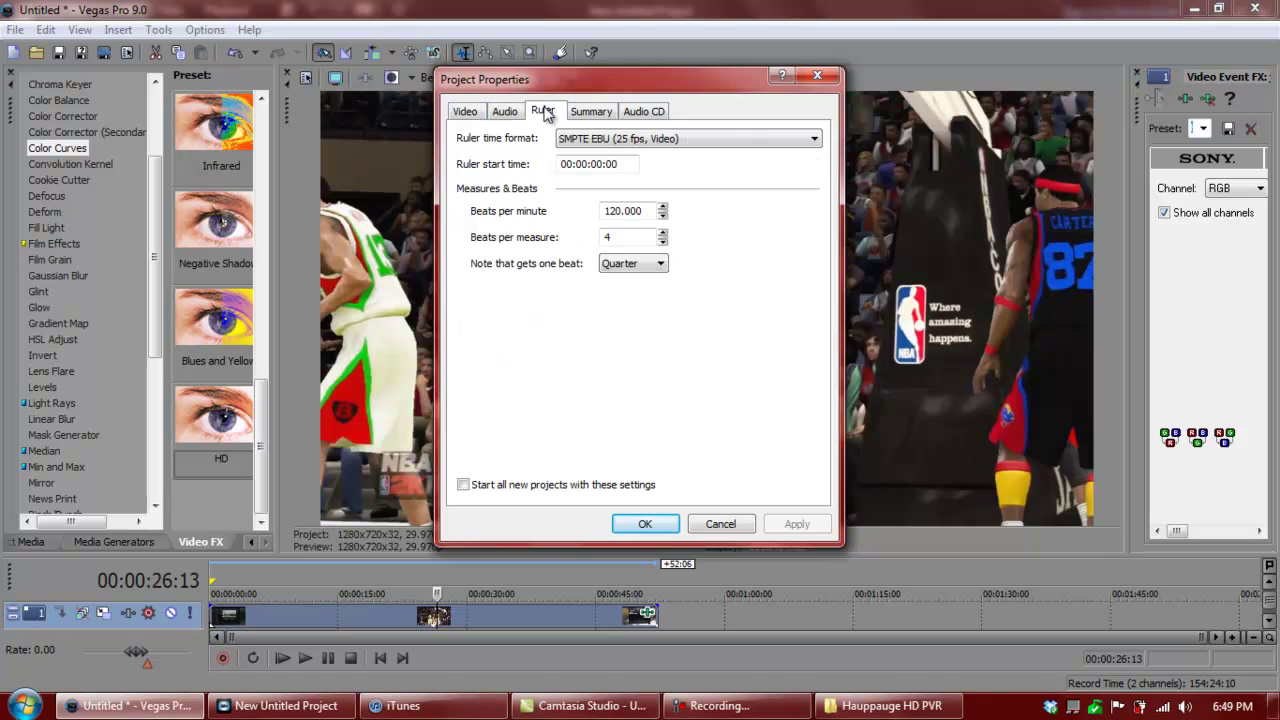
left_click(592, 113)
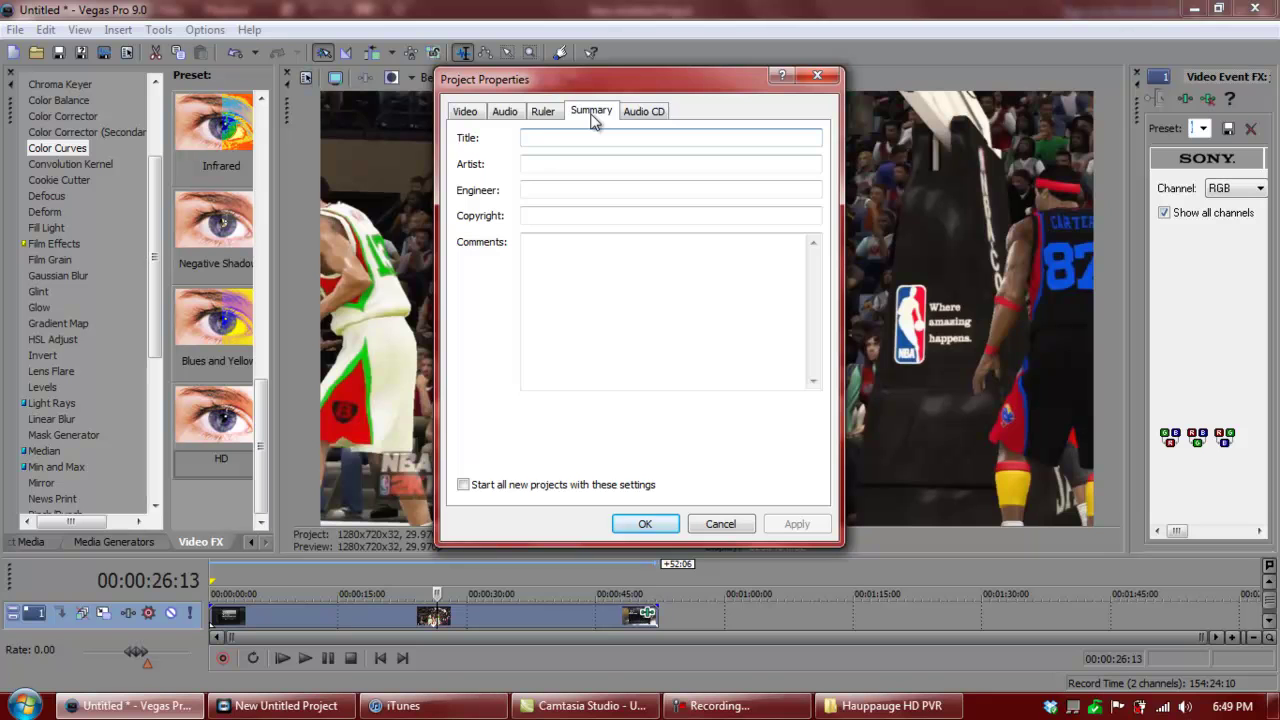
left_click(646, 112)
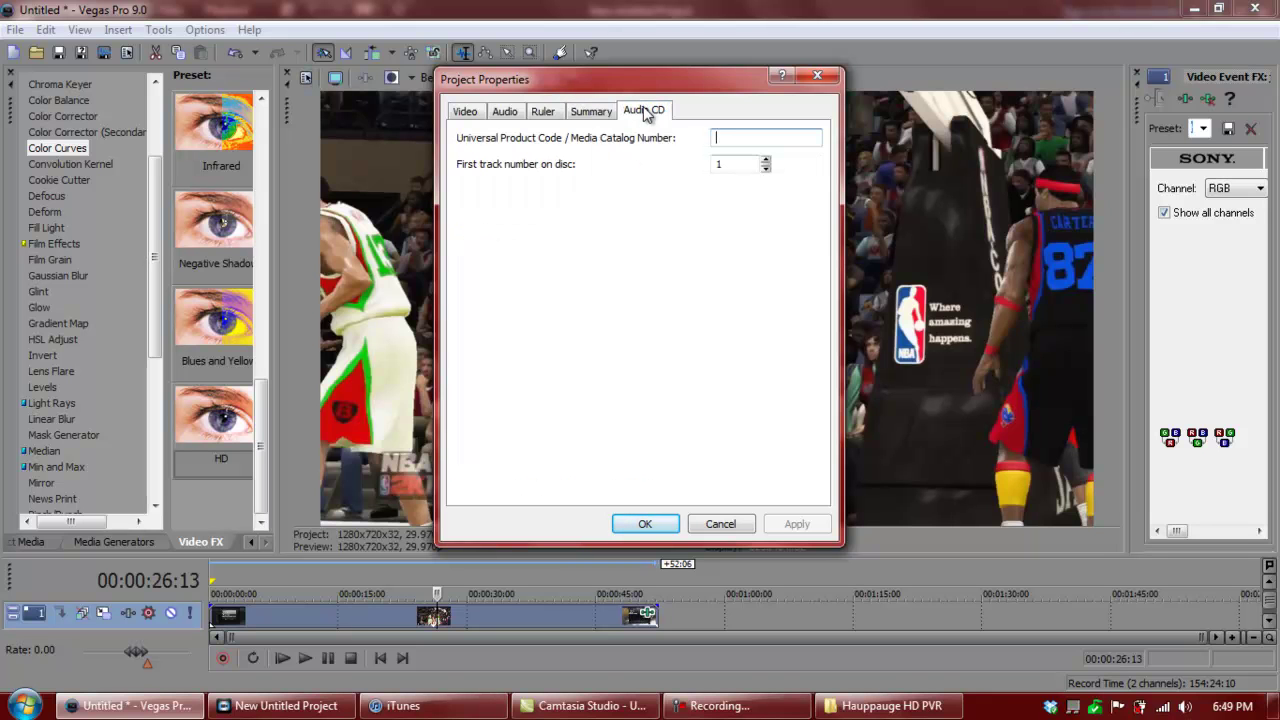
left_click(476, 114)
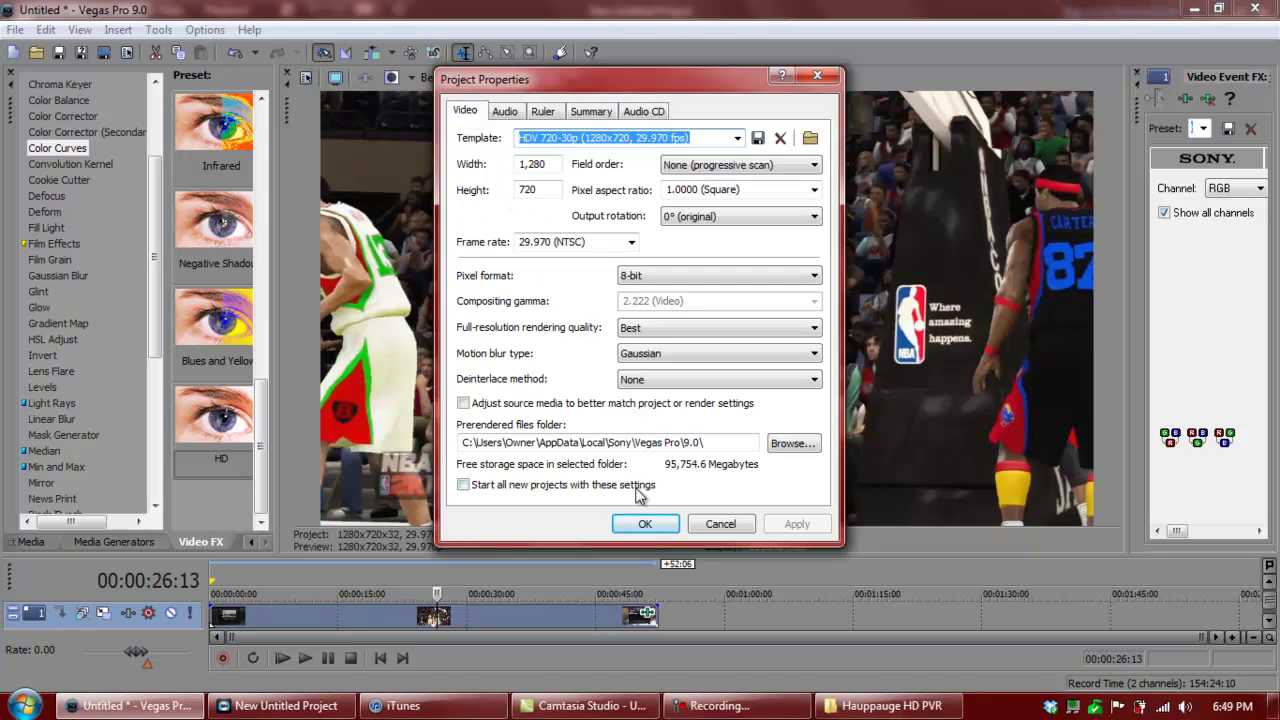
left_click(645, 524)
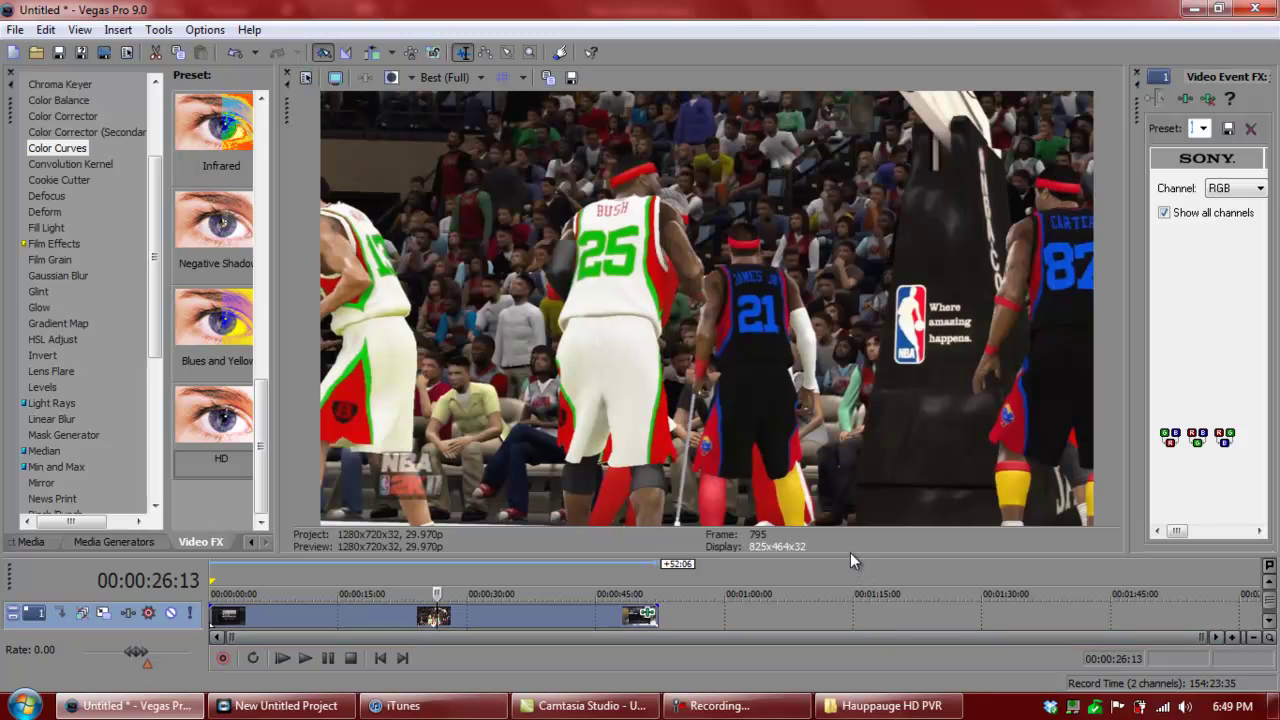
- Raise the preview/timeline splitter to reveal the video and stereo audio tracks
left_click_drag(849, 554, 850, 341)
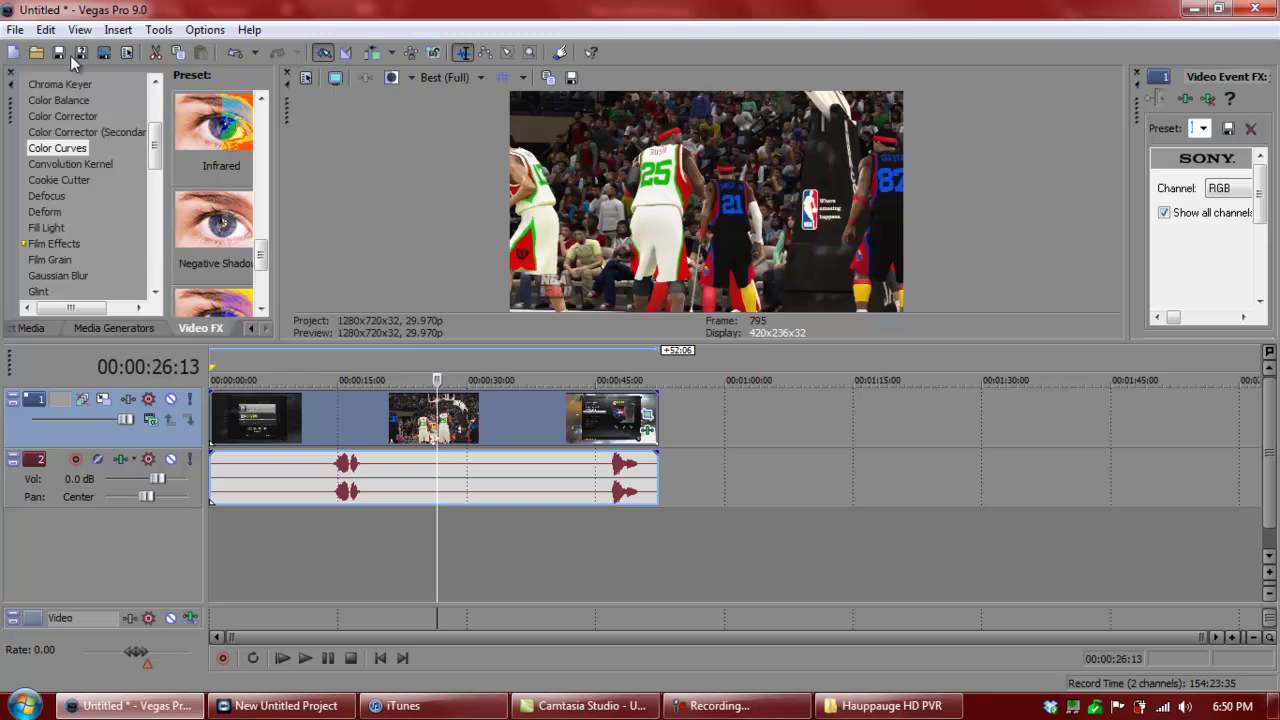
- Open Render As with the Windows Media Video V11 YouTube template and its Custom settings
left_click(16, 30)
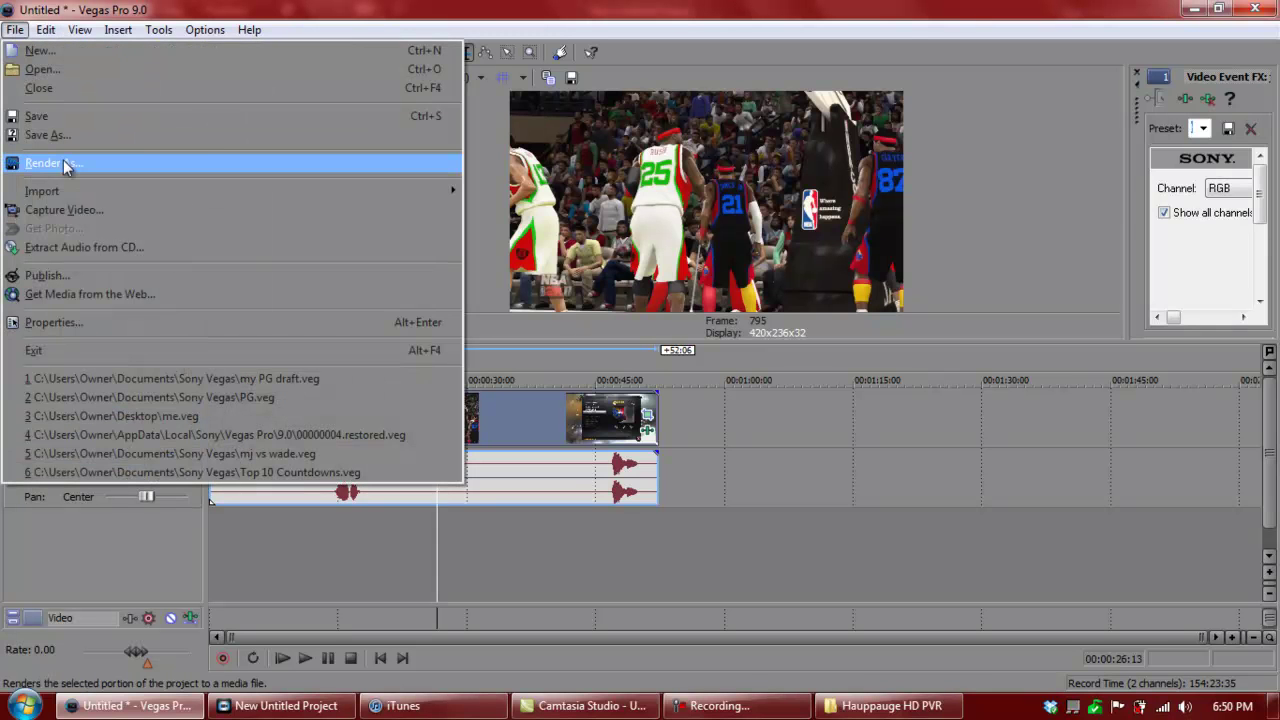
left_click(64, 164)
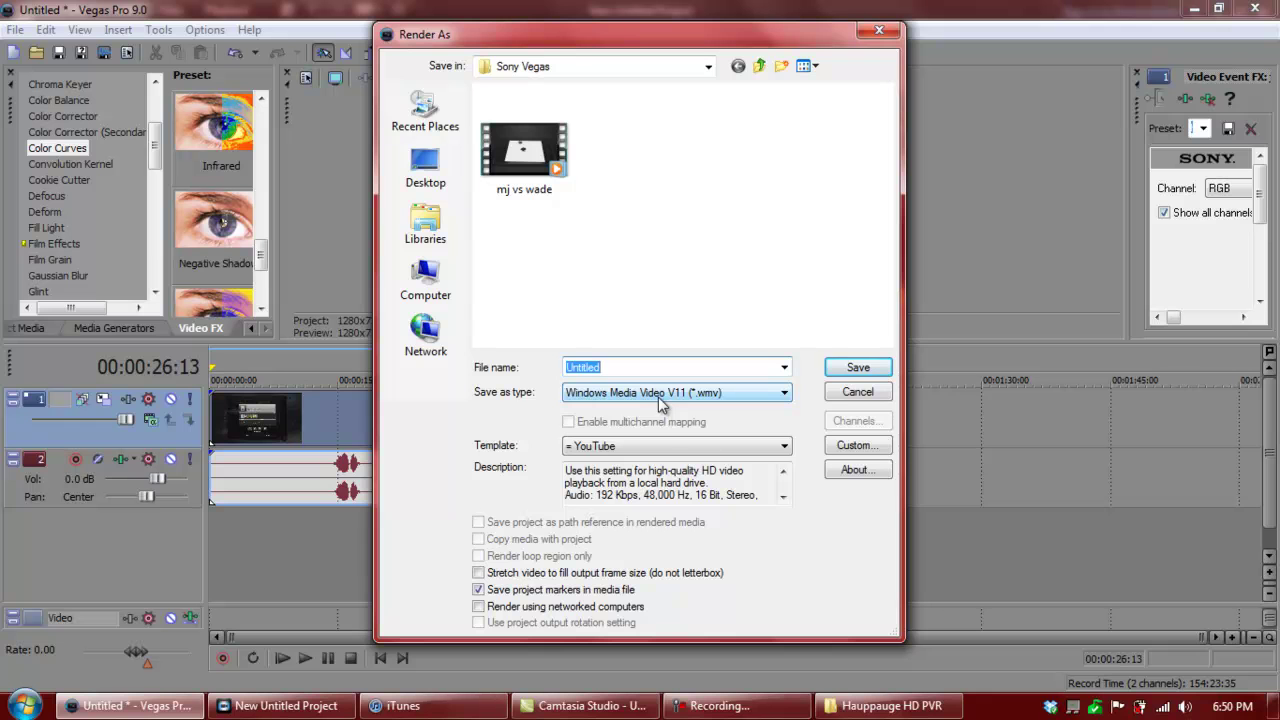
left_click(858, 446)
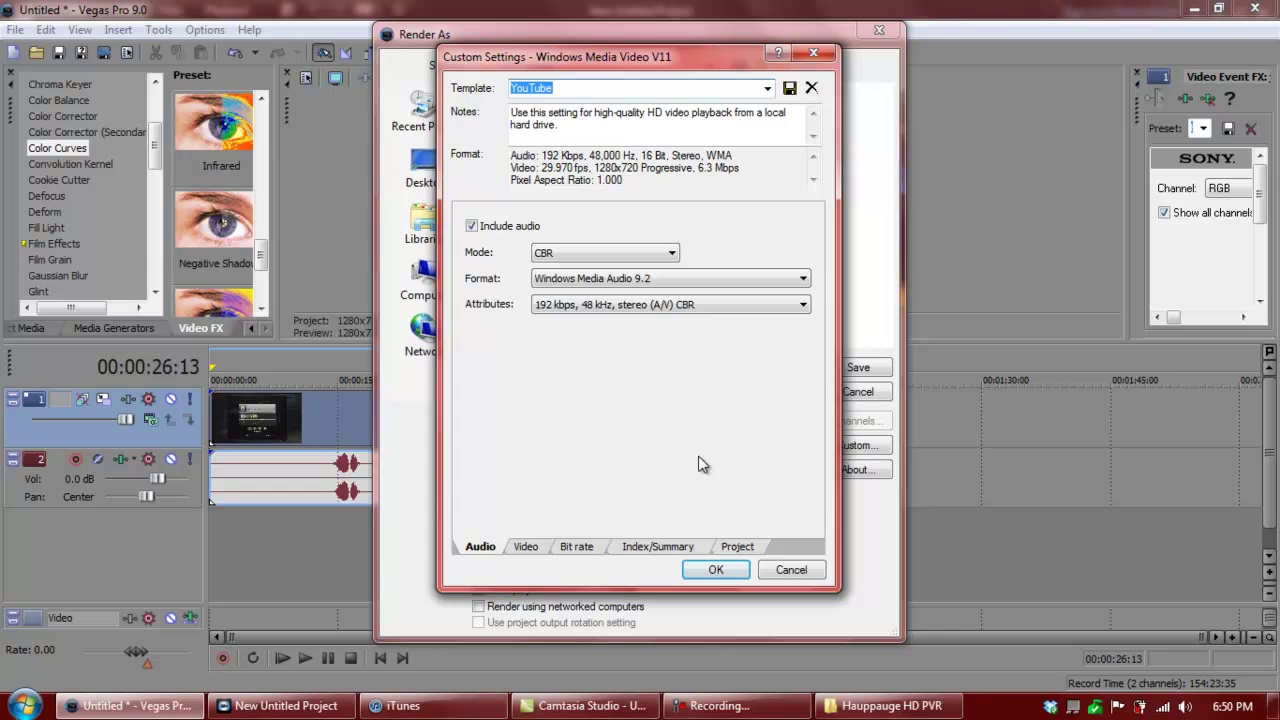
- Review the YouTube WMV template's 1280x720 size, 8M bit rate, summary and Best quality, then cancel
left_click(518, 550)
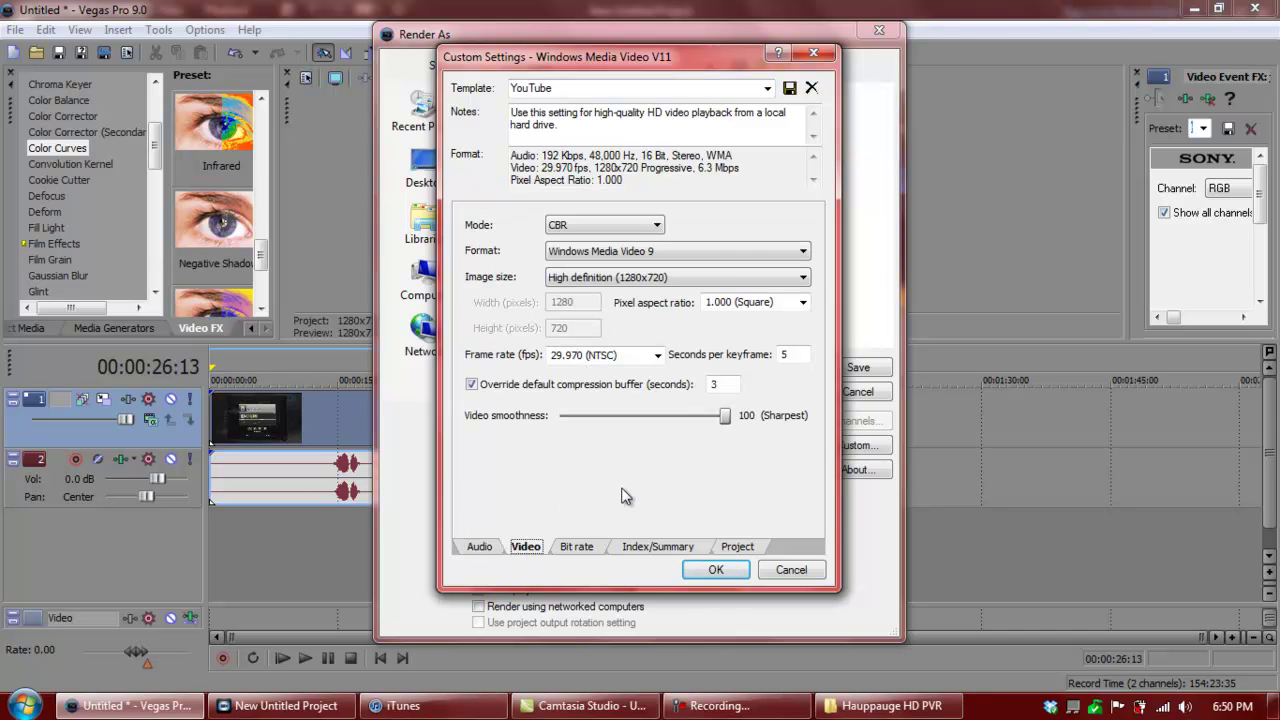
left_click(801, 279)
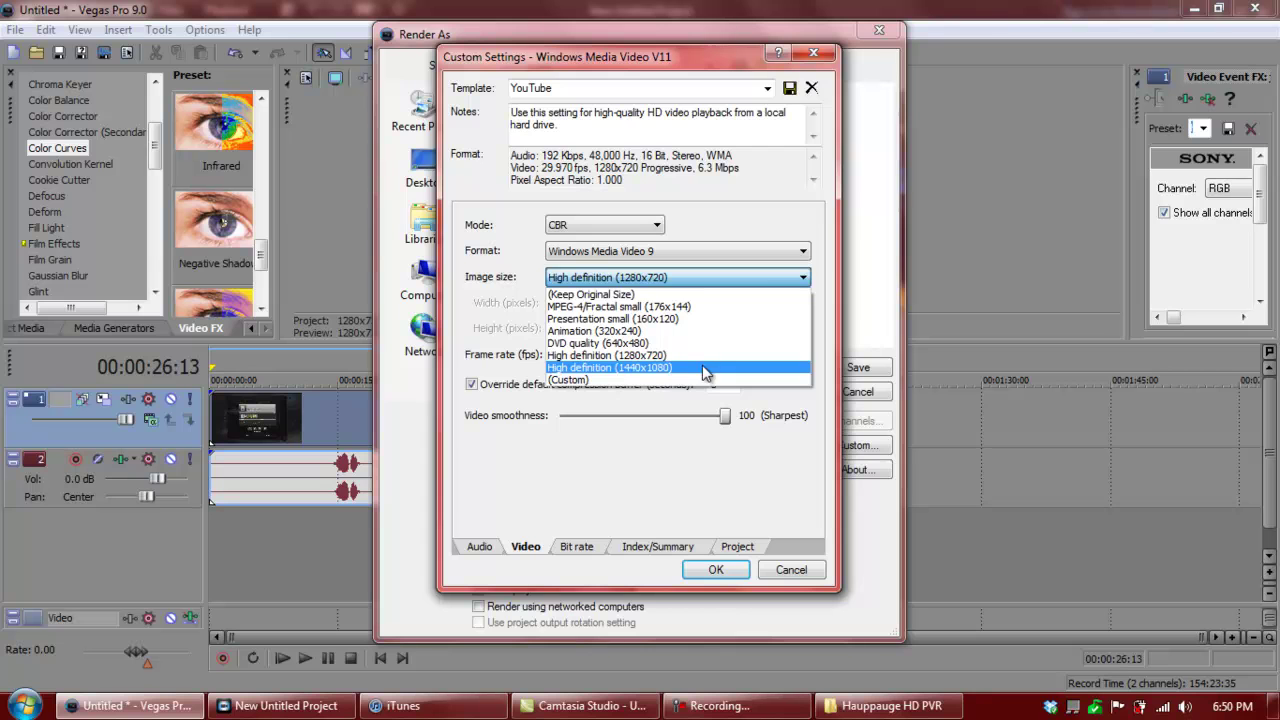
left_click(779, 281)
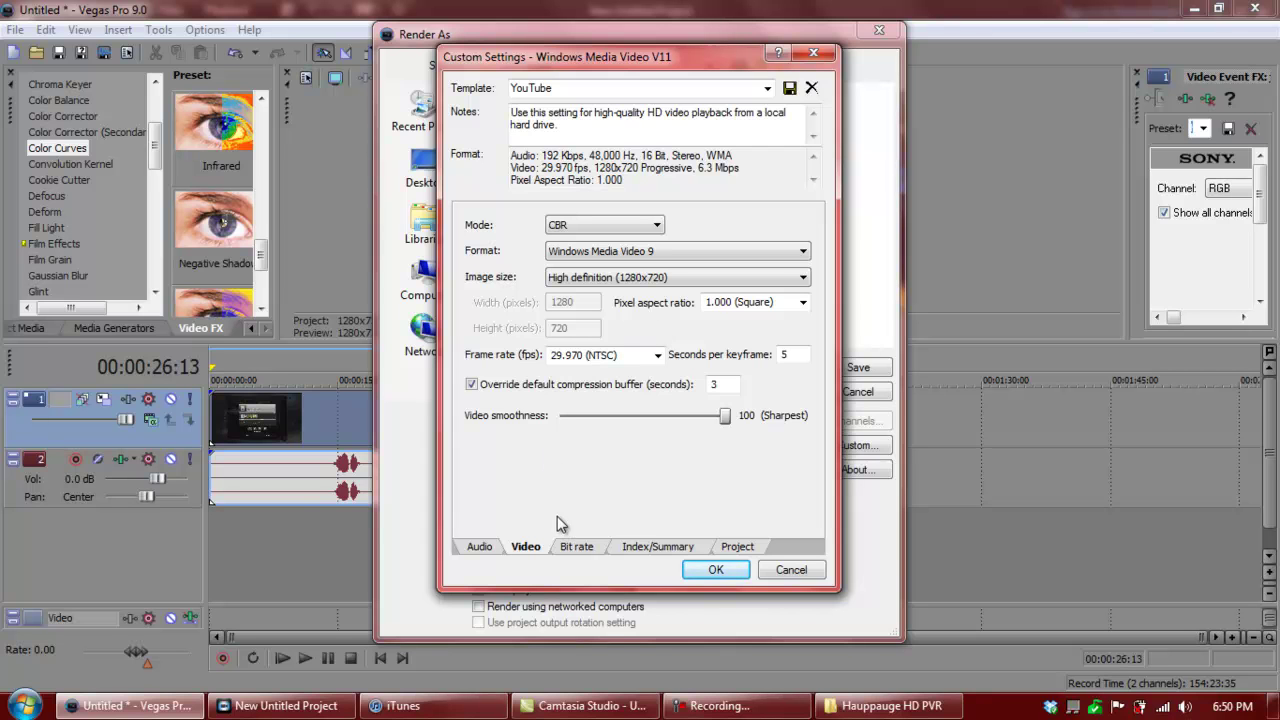
left_click(572, 547)
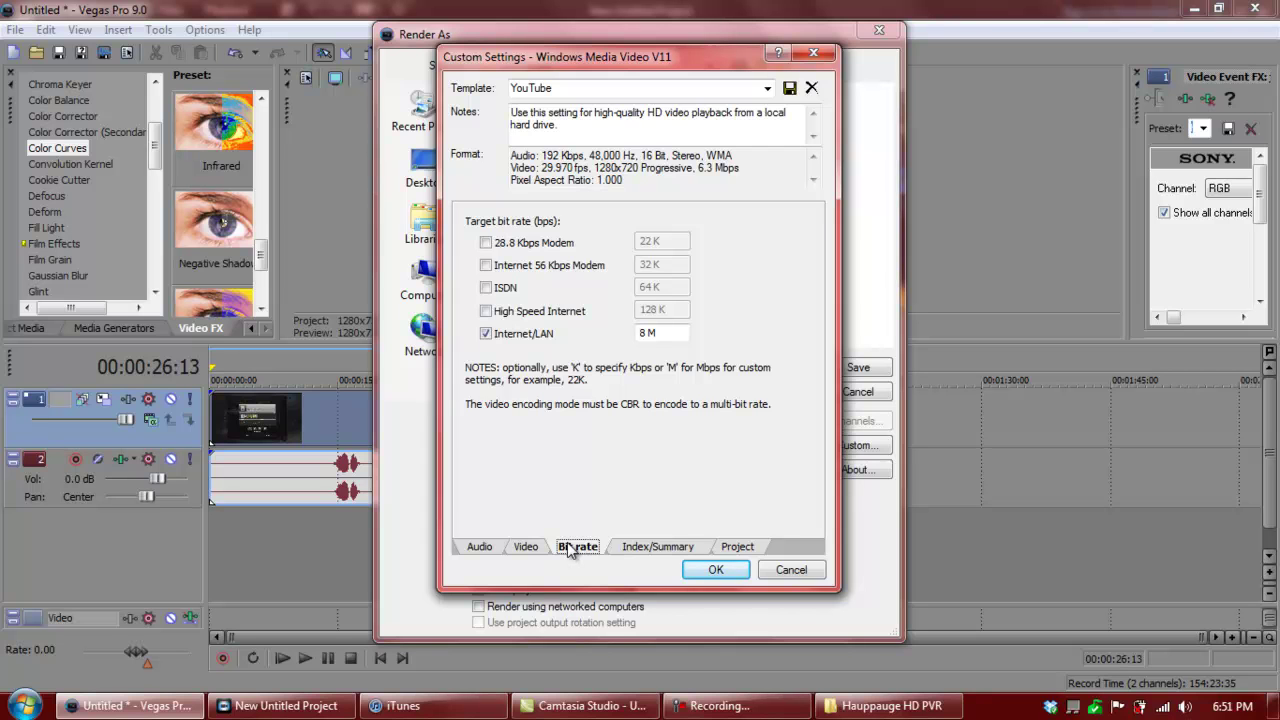
left_click(638, 548)
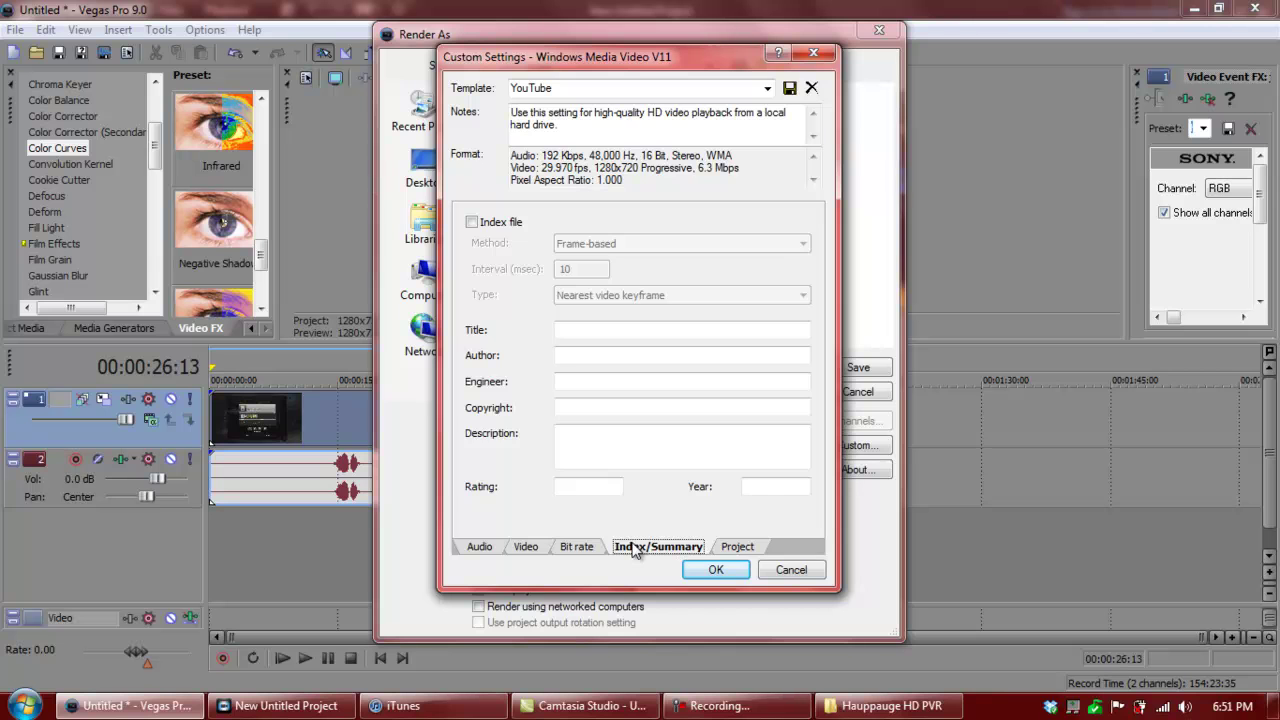
left_click(735, 548)
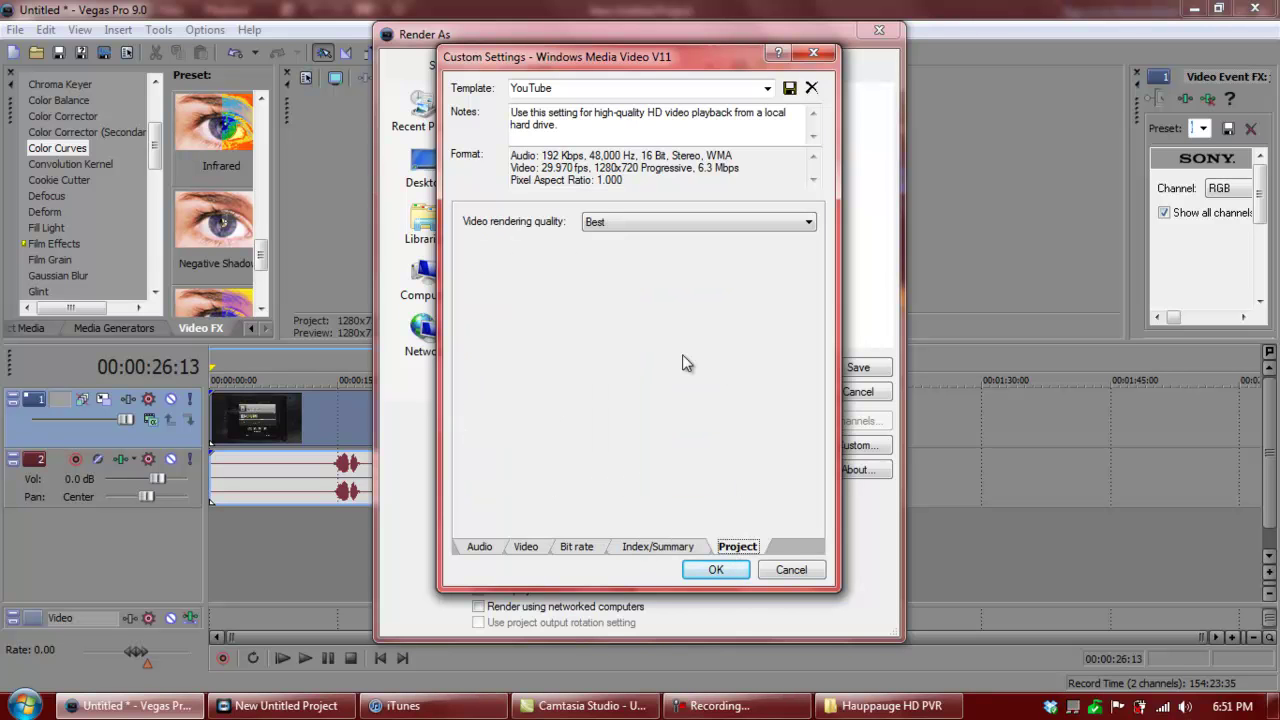
left_click(790, 569)
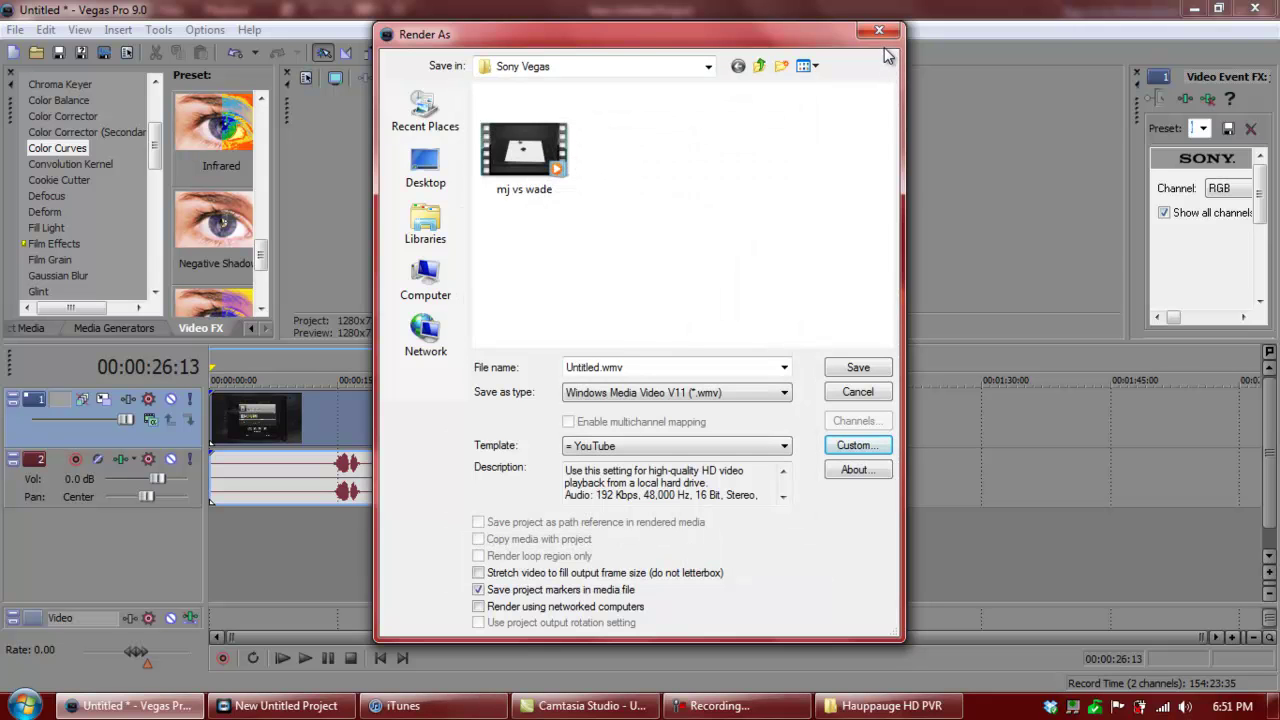
- Close the Render As dialog and quit Vegas Pro without saving the Untitled project
left_click(878, 31)
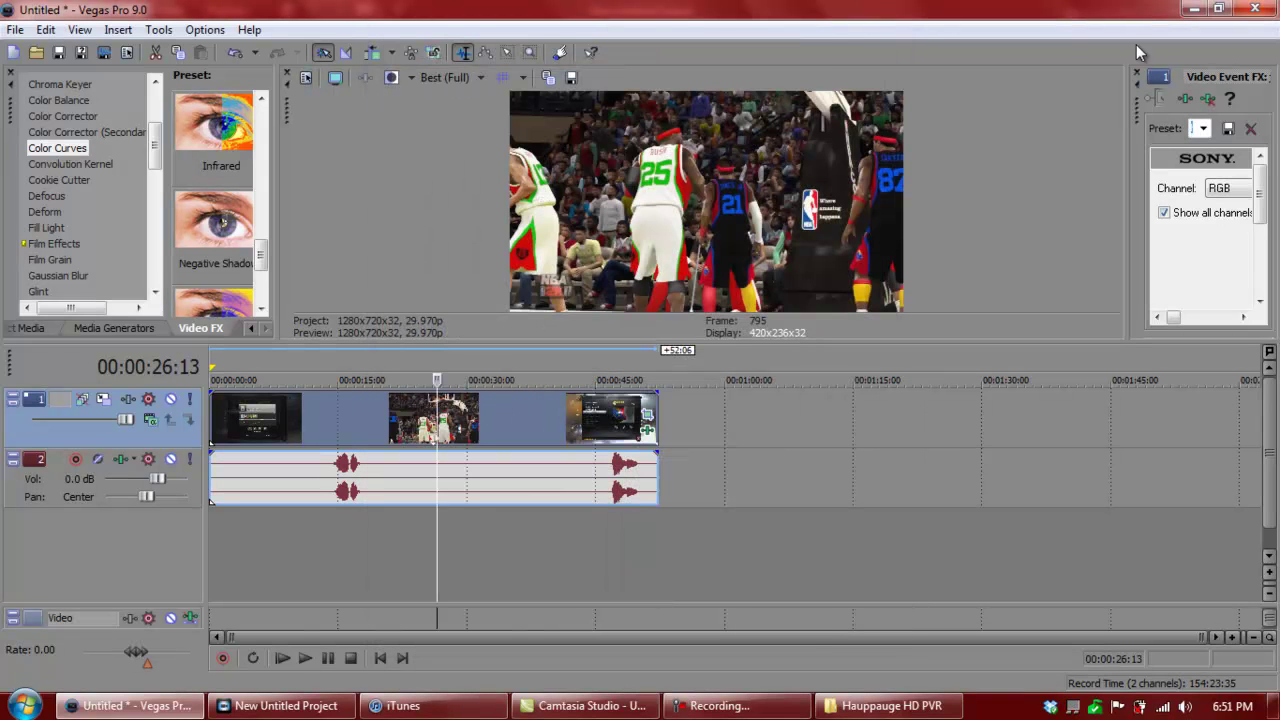
left_click(1255, 9)
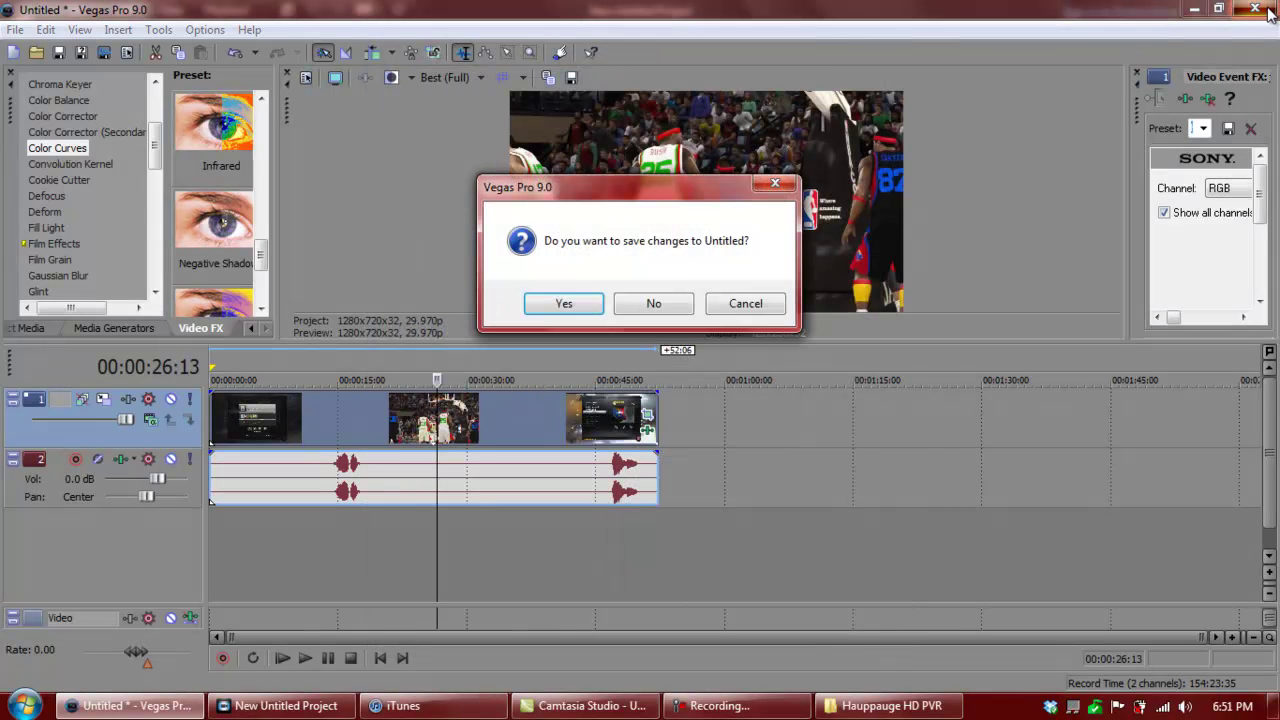
left_click(660, 304)
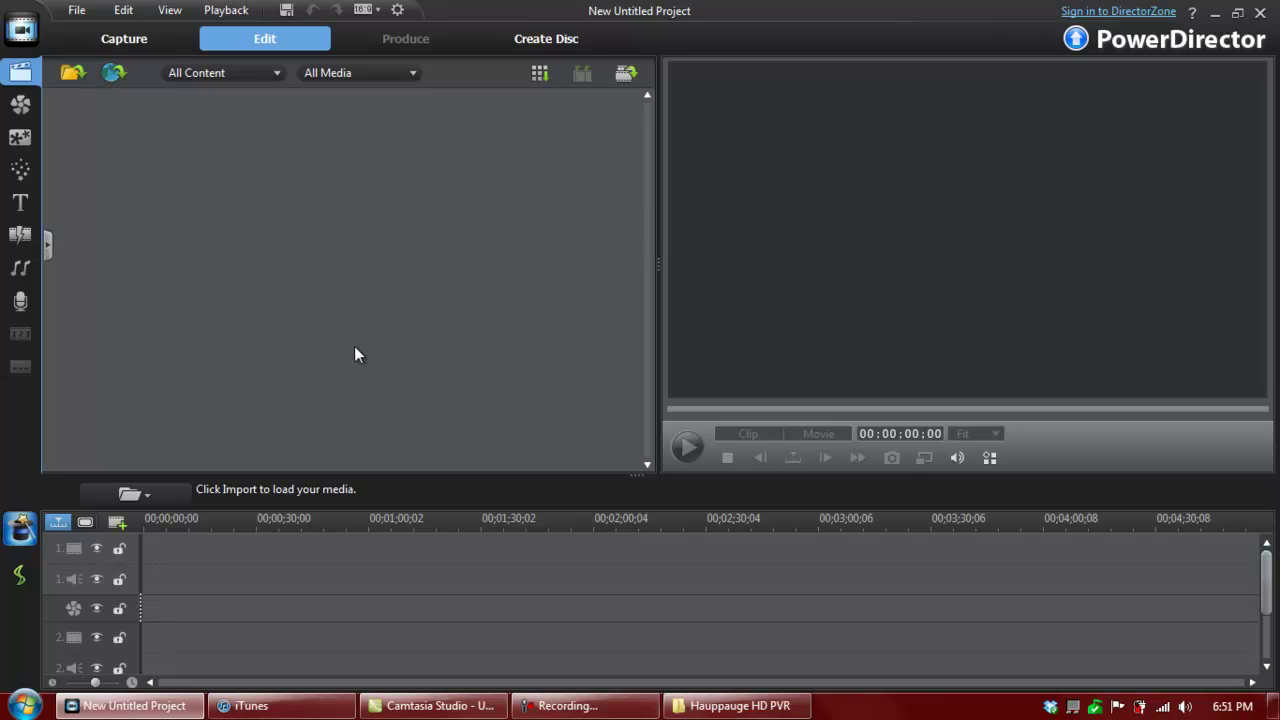
left_click(735, 706)
left_click_drag(612, 272, 200, 304)
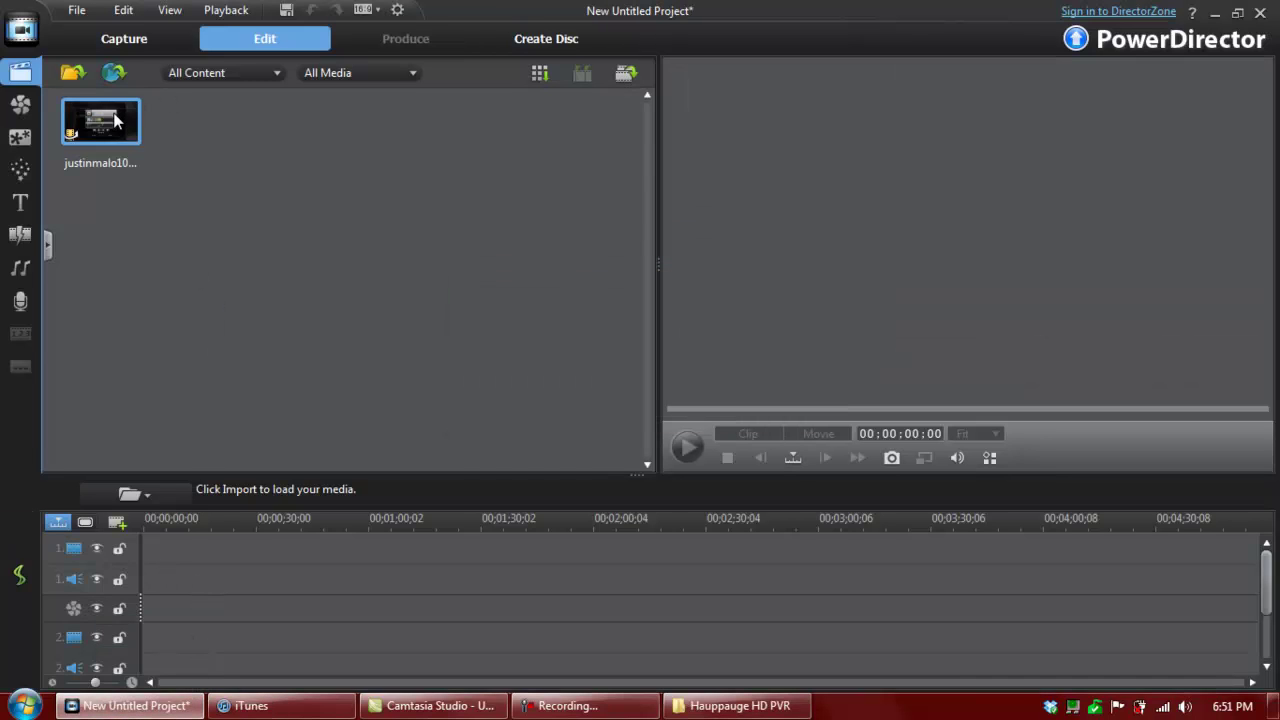
left_click_drag(115, 120, 140, 556)
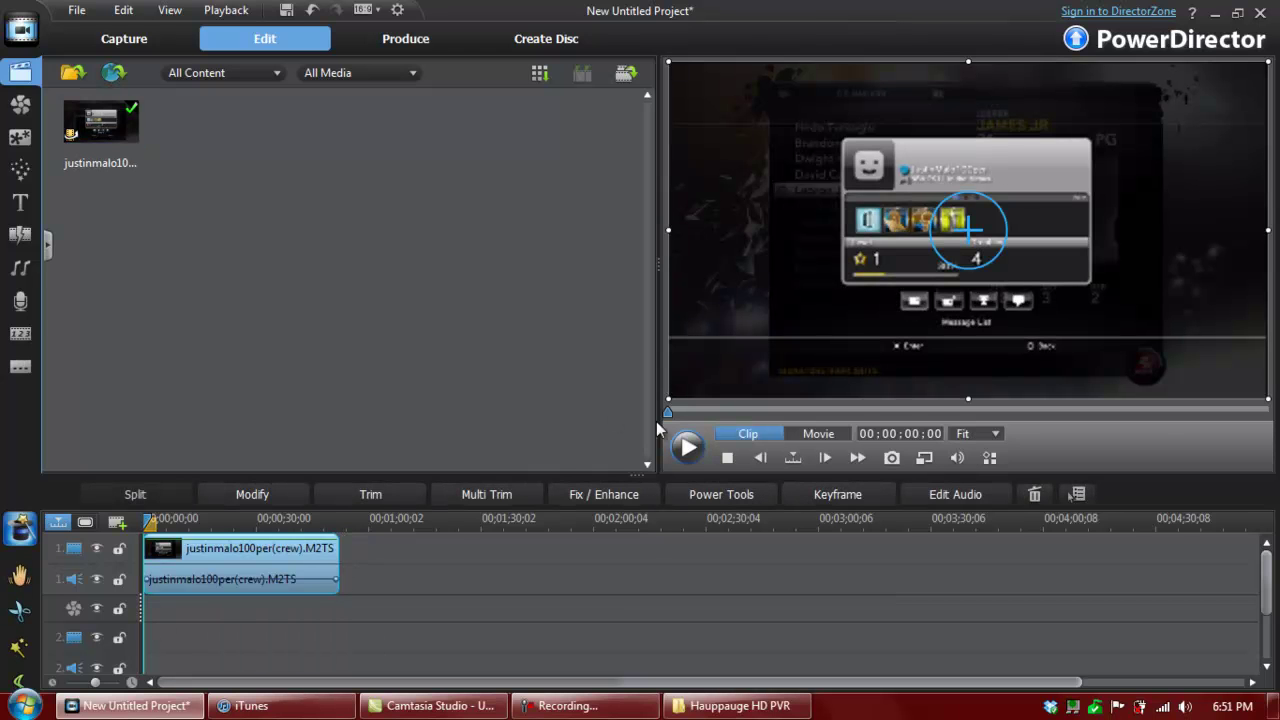
- Record a microphone narration over the game clip in the Voice-Over Recording Room, saved as Capture(3).wav
left_click(19, 303)
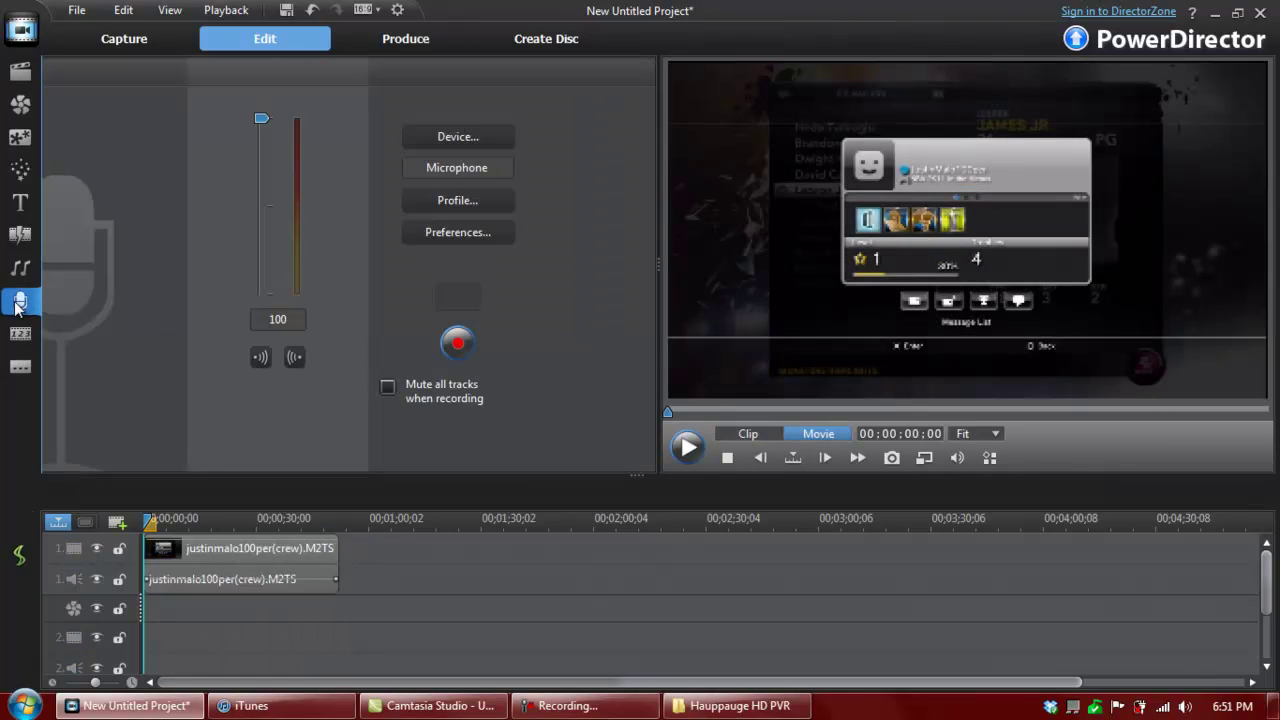
left_click(457, 343)
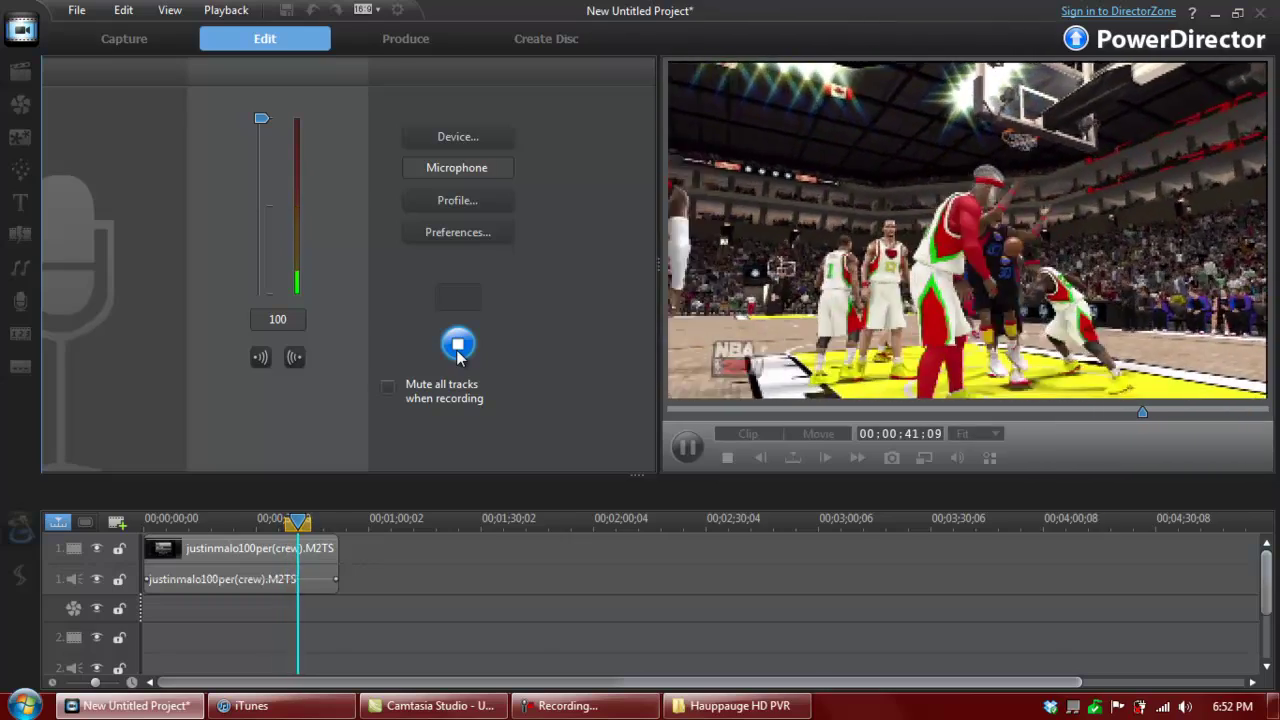
left_click(458, 347)
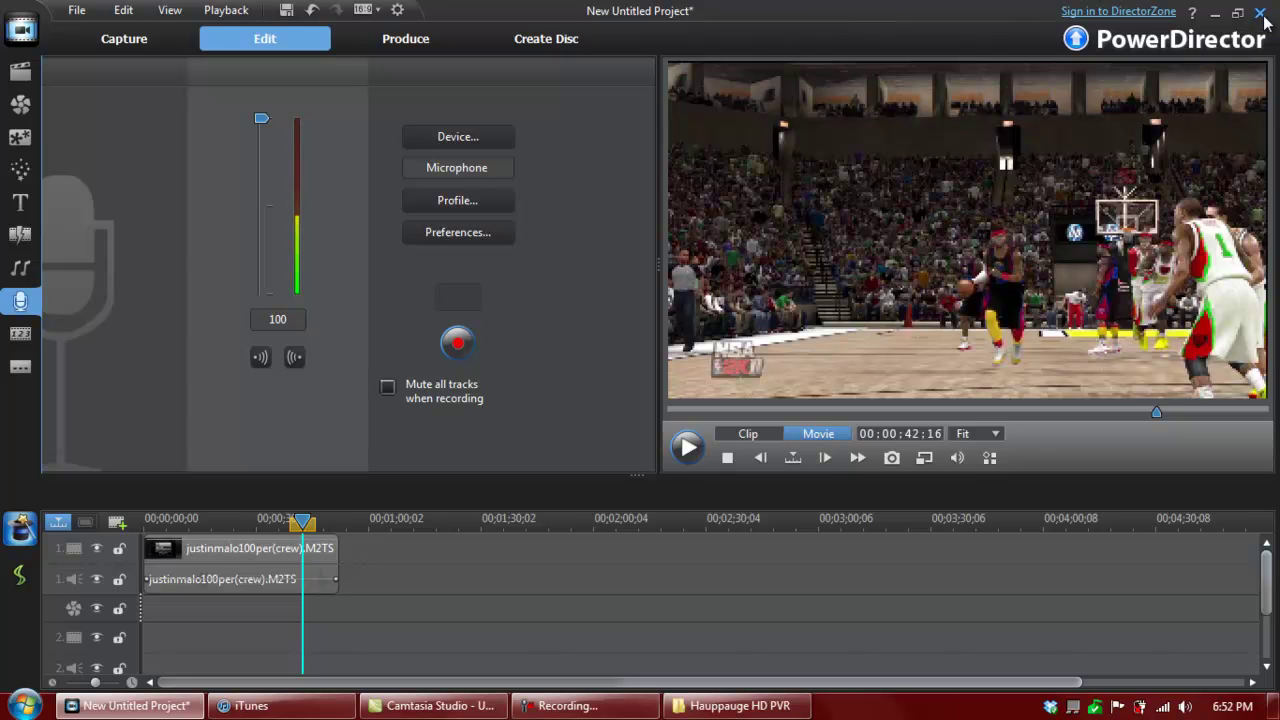
- Quit PowerDirector without saving, then close the Hauppauge HD PVR folder window
left_click(1264, 20)
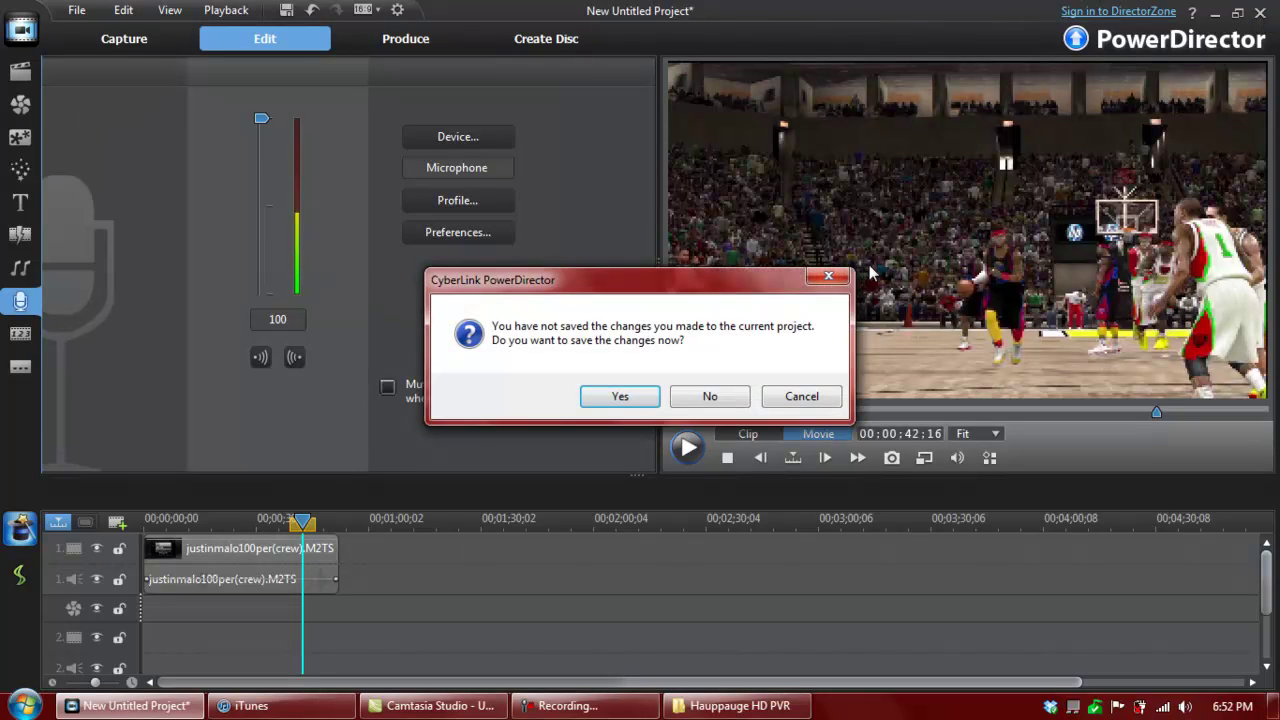
left_click(710, 397)
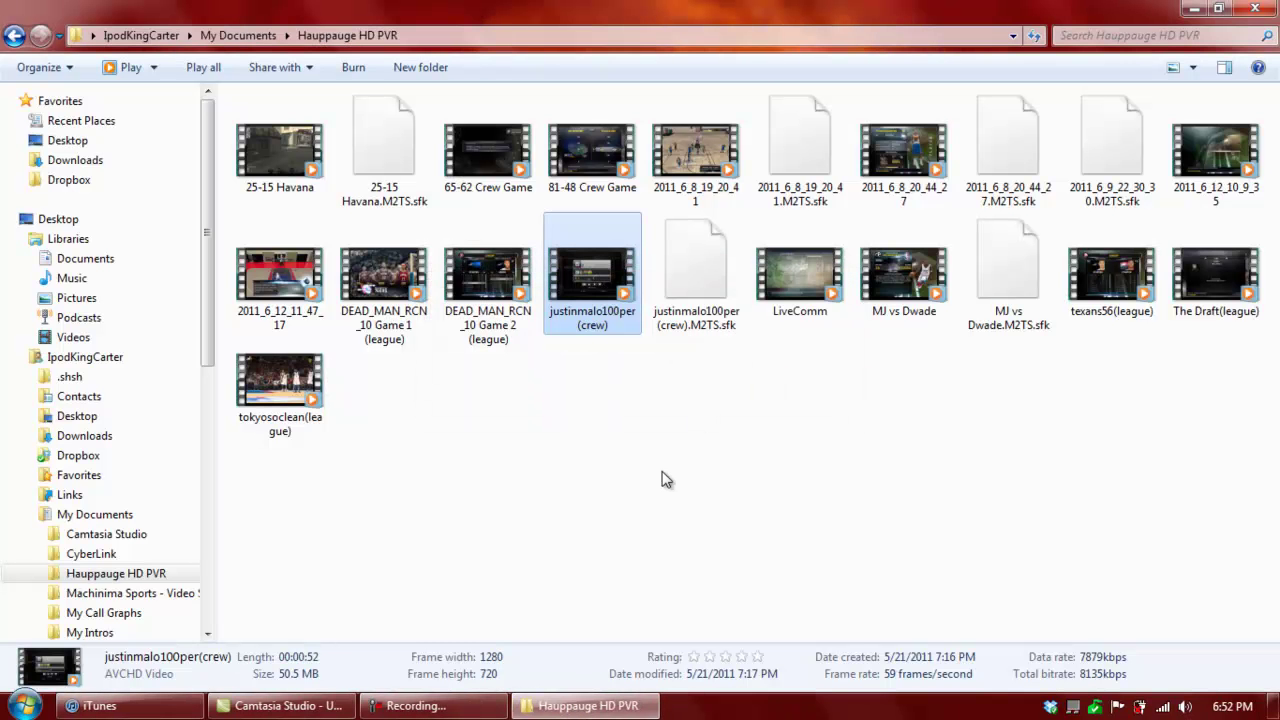
left_click(1264, 9)
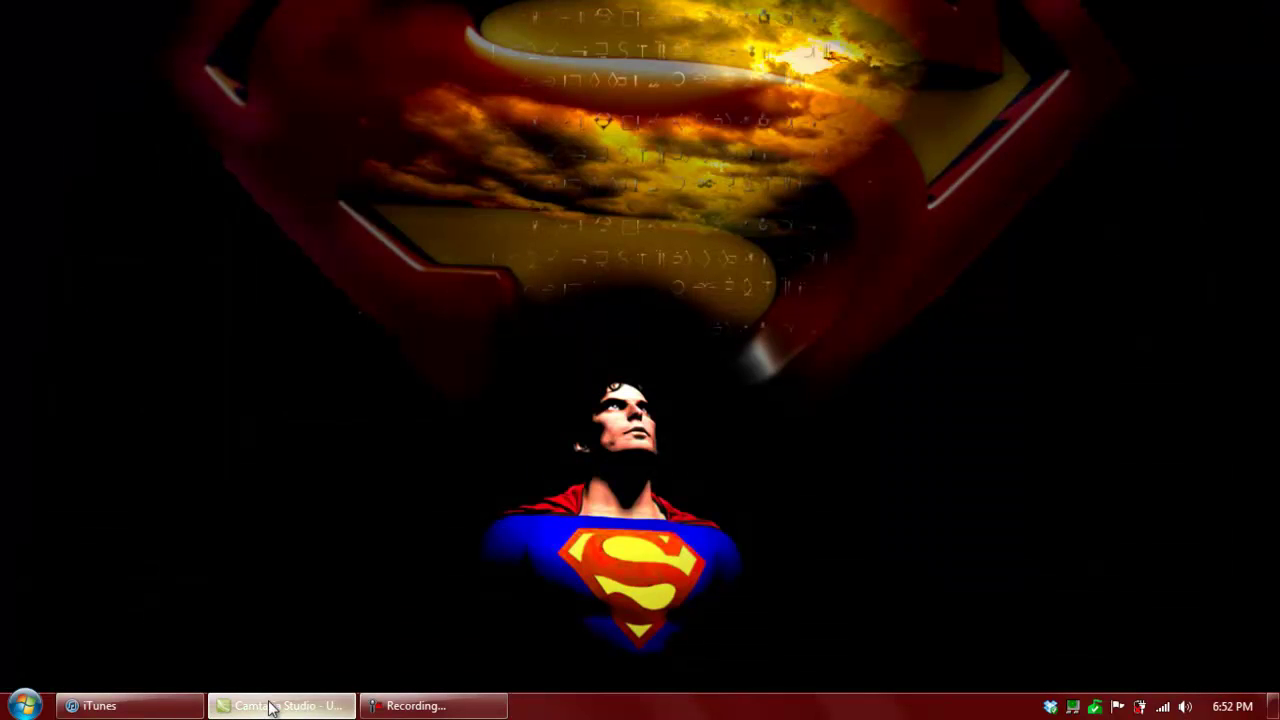
- Restore iTunes to browse the 24-song Machinimasound music library, then close it
left_click(134, 710)
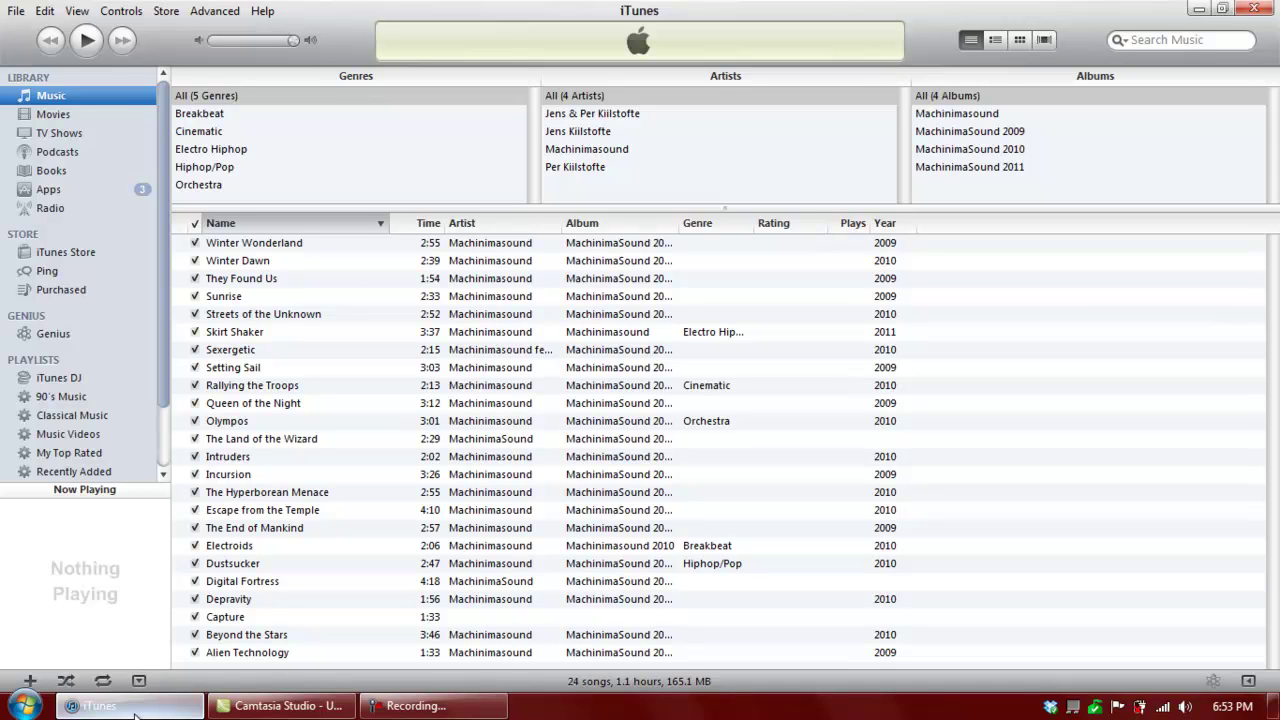
left_click(1255, 9)
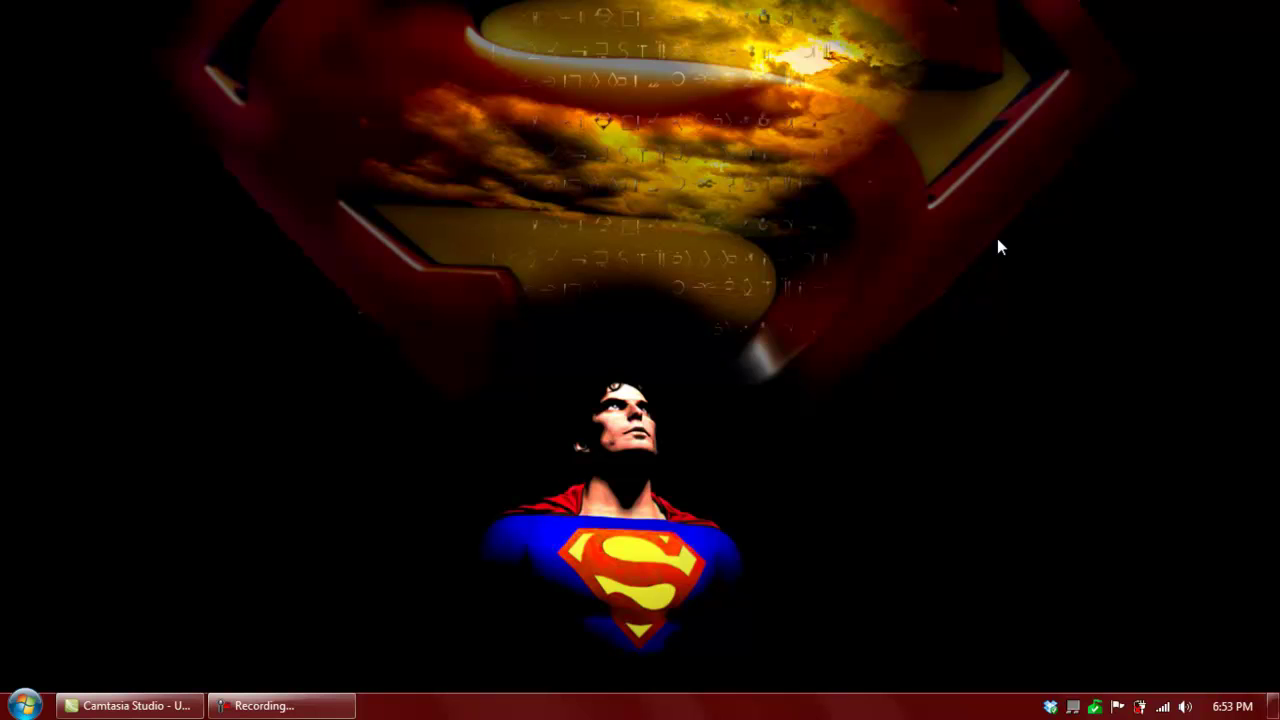
- Restore Camtasia Studio from the taskbar, showing the empty Untitled.camproj project
mouse_move(970, 4)
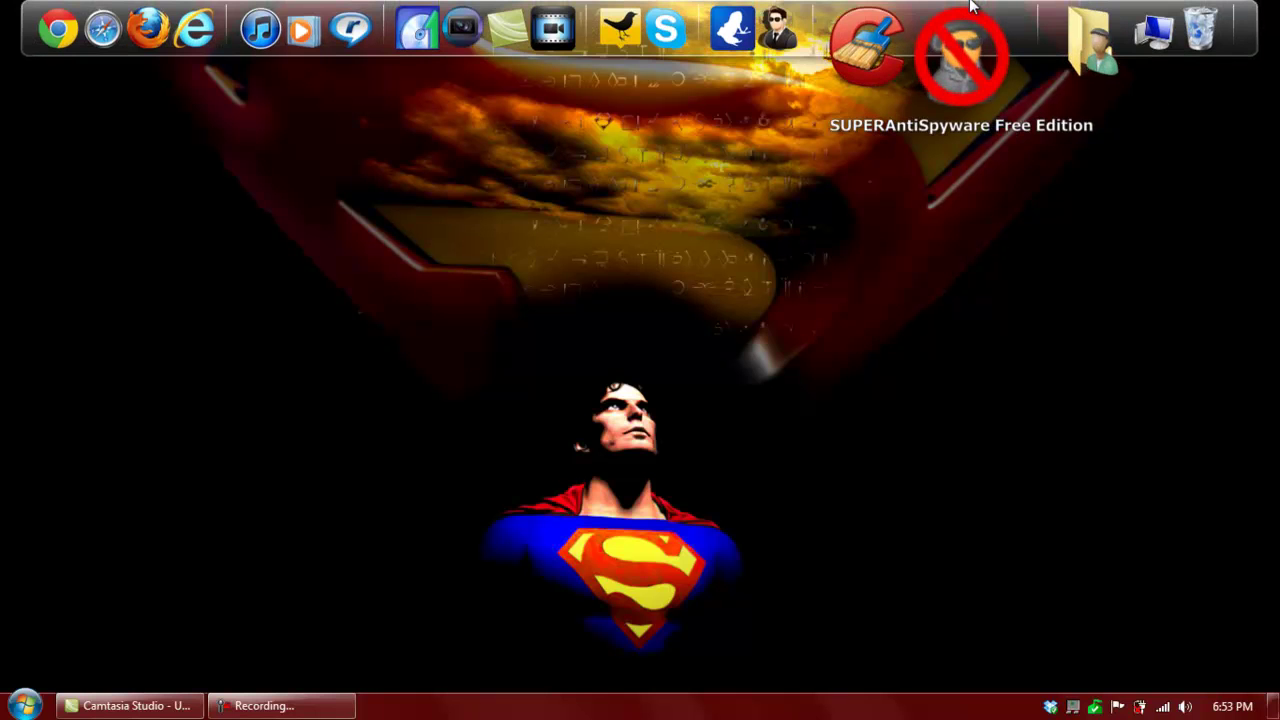
left_click(130, 706)
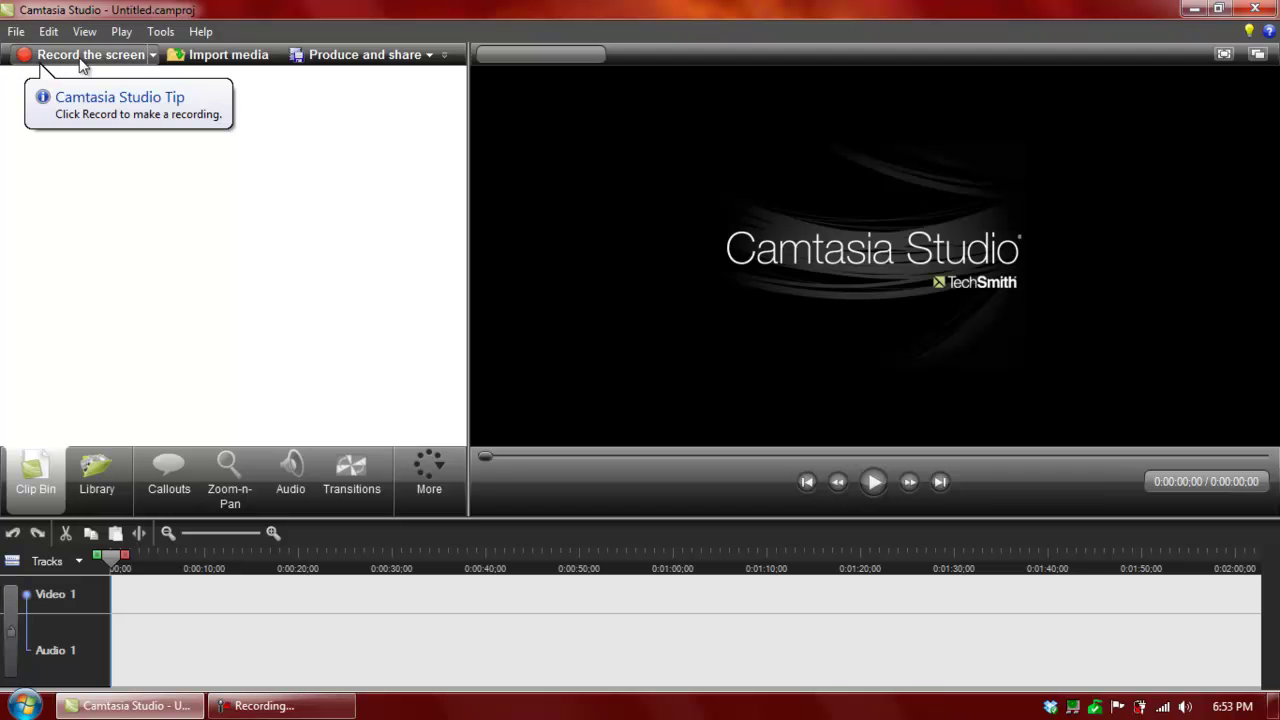
- Minimize Camtasia Studio and bring up the Camtasia Recorder panel showing 0:10:07 duration
left_click(1193, 9)
mouse_move(935, 3)
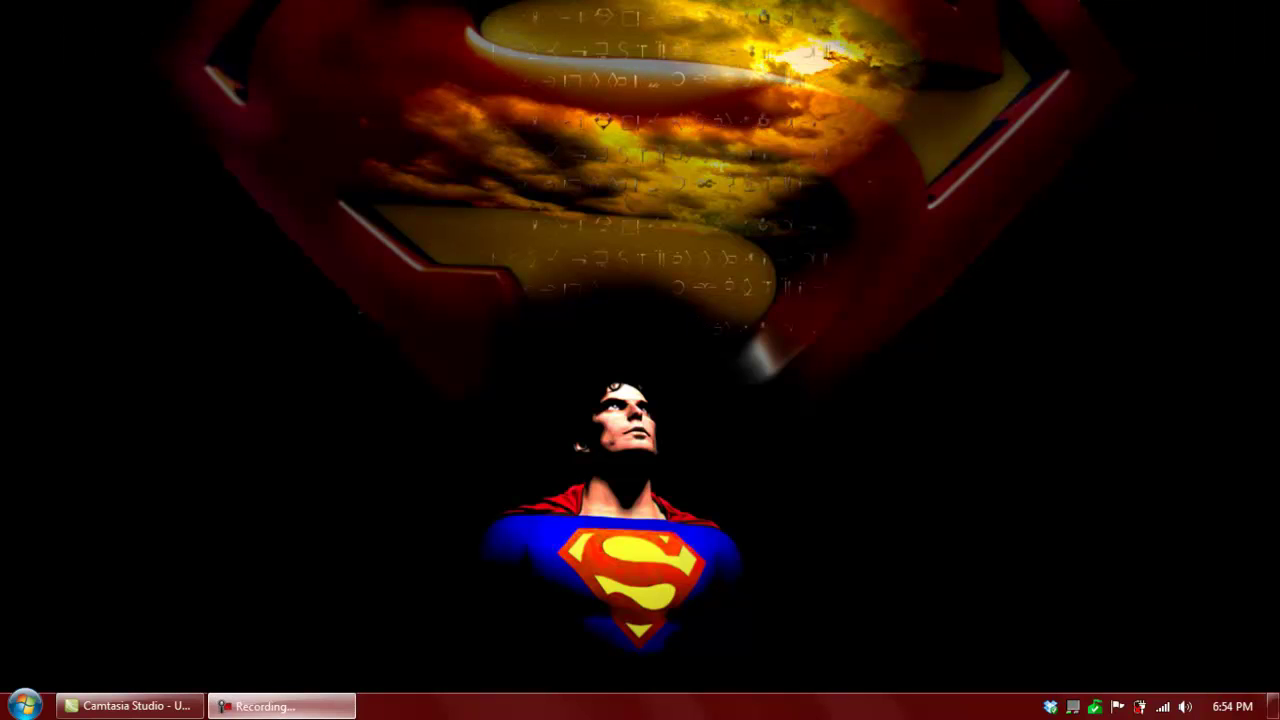
left_click(255, 706)
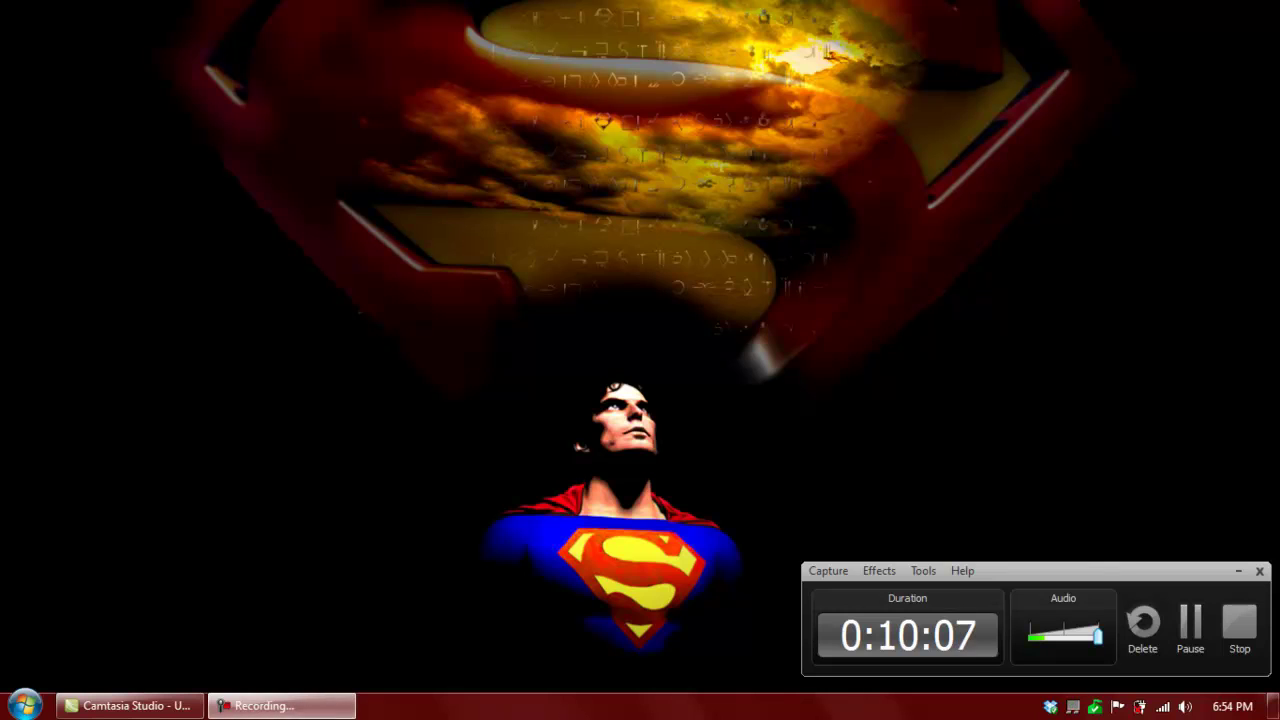